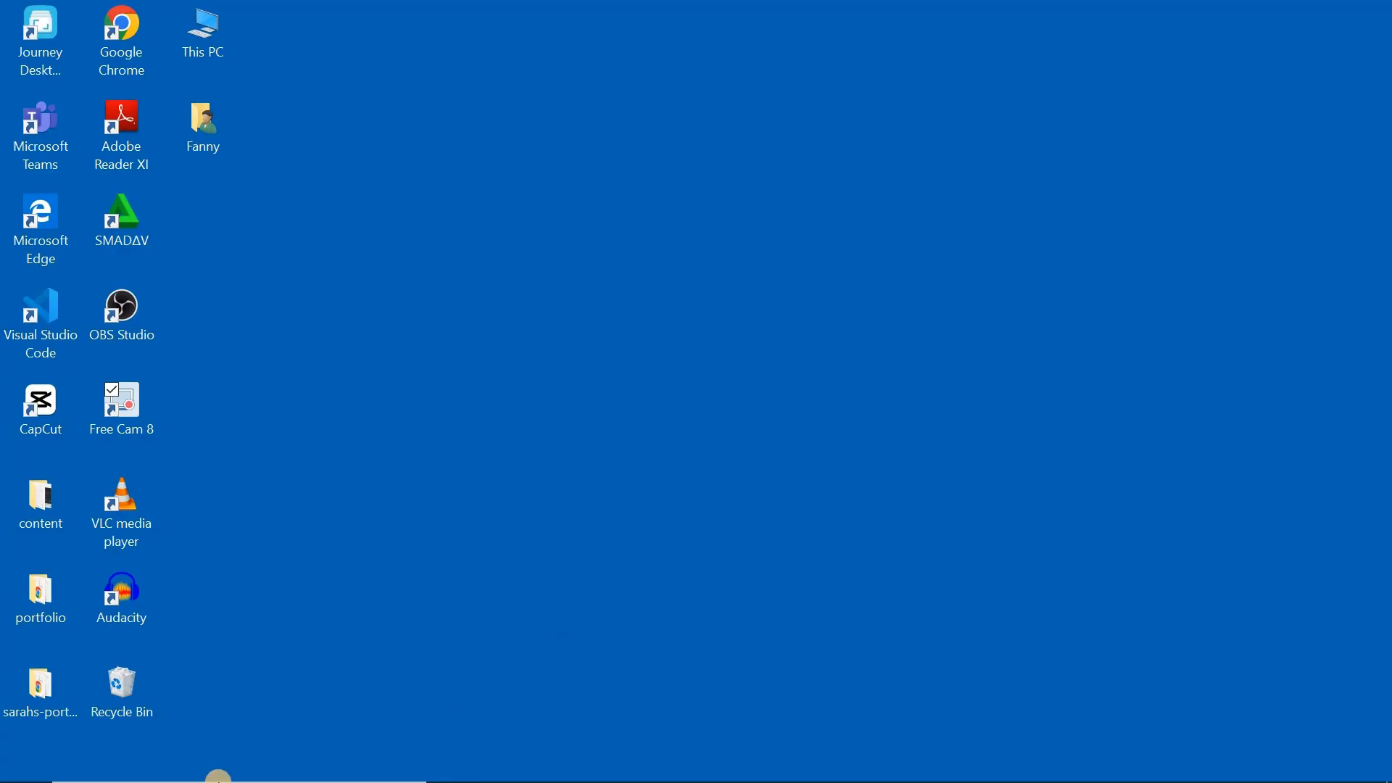
Launch Word and open the recent document "lists" in a maximized window
{"action": "mouse_move", "coordinate": [219, 781]}
{"action": "left_click", "coordinate": [249, 765]}
{"action": "type", "text": "wor"}
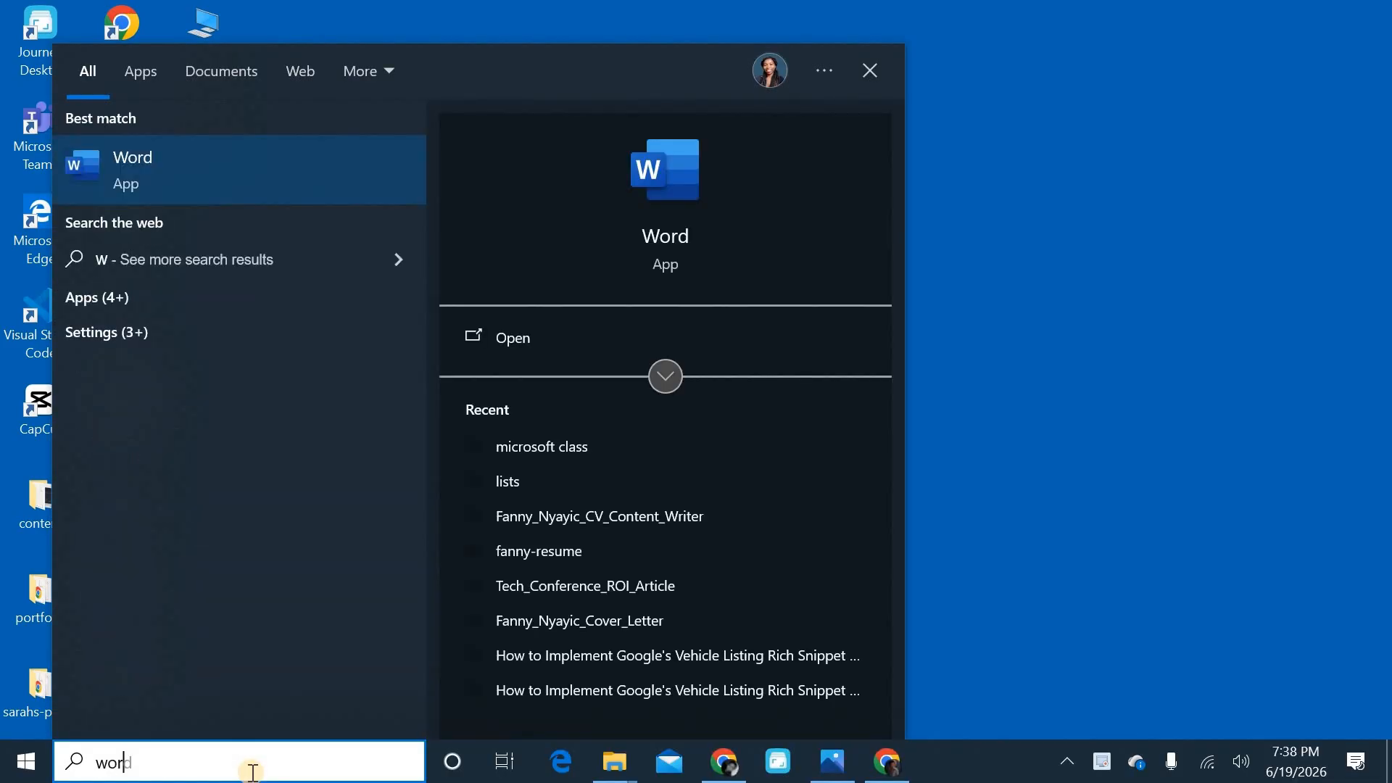
{"action": "key", "text": "Return"}
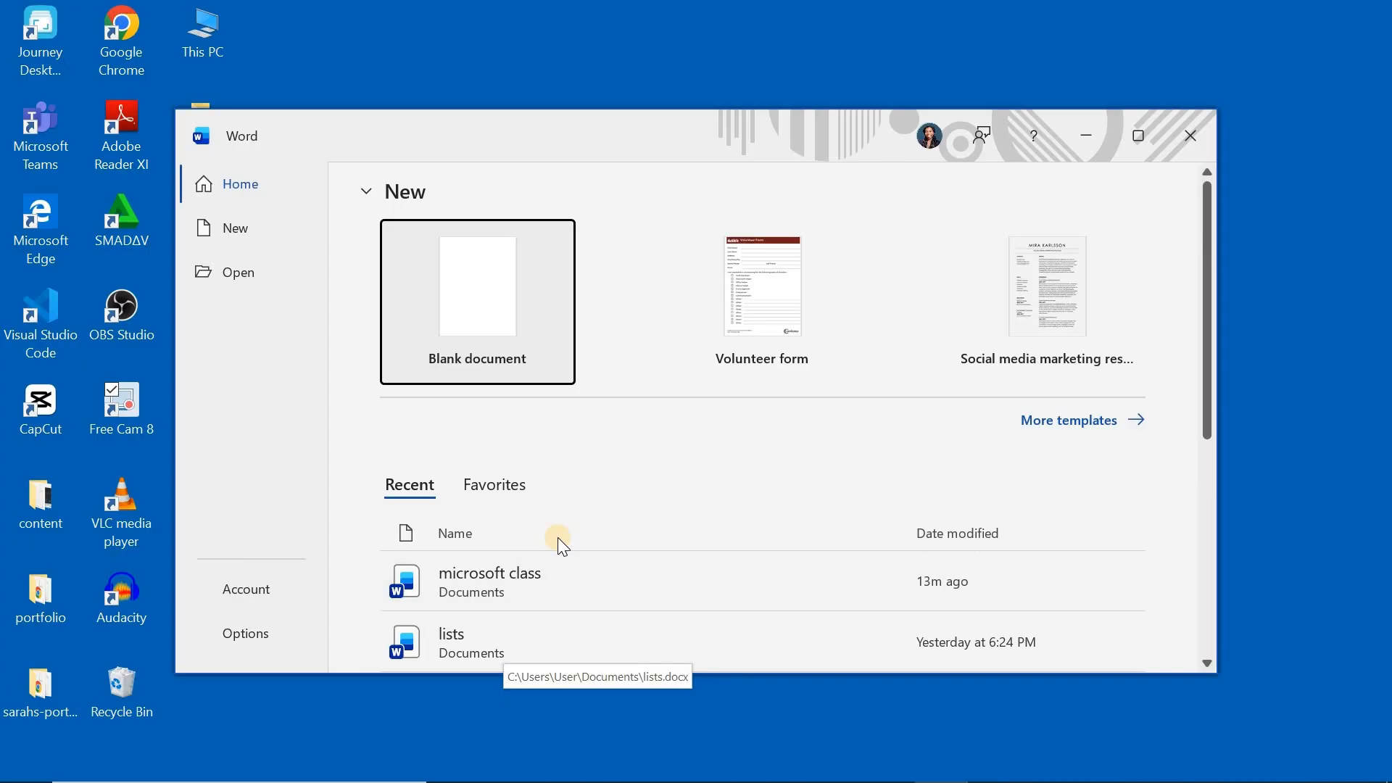
{"action": "scroll", "coordinate": [558, 537], "scroll_direction": "down", "scroll_amount": 3}
{"action": "left_click", "coordinate": [507, 443]}
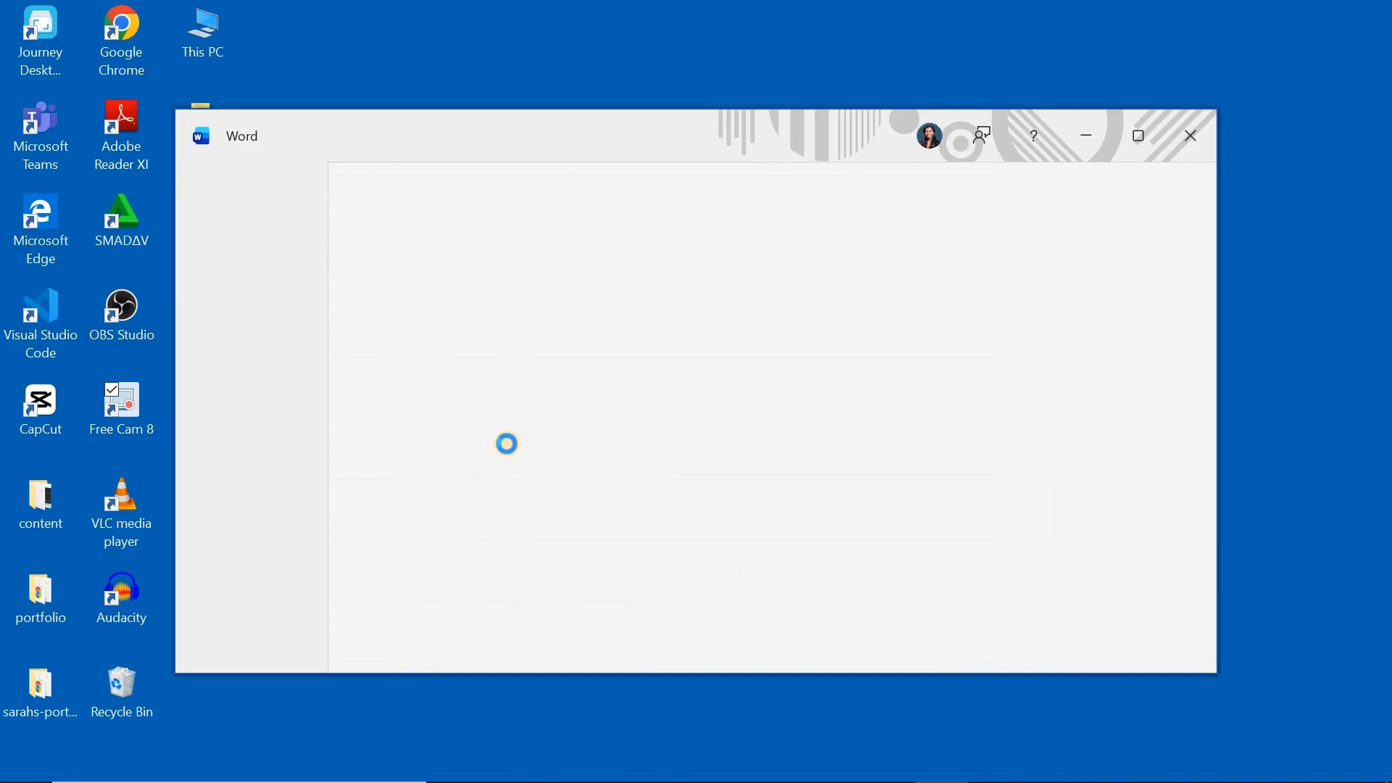
{"action": "left_click", "coordinate": [1137, 139]}
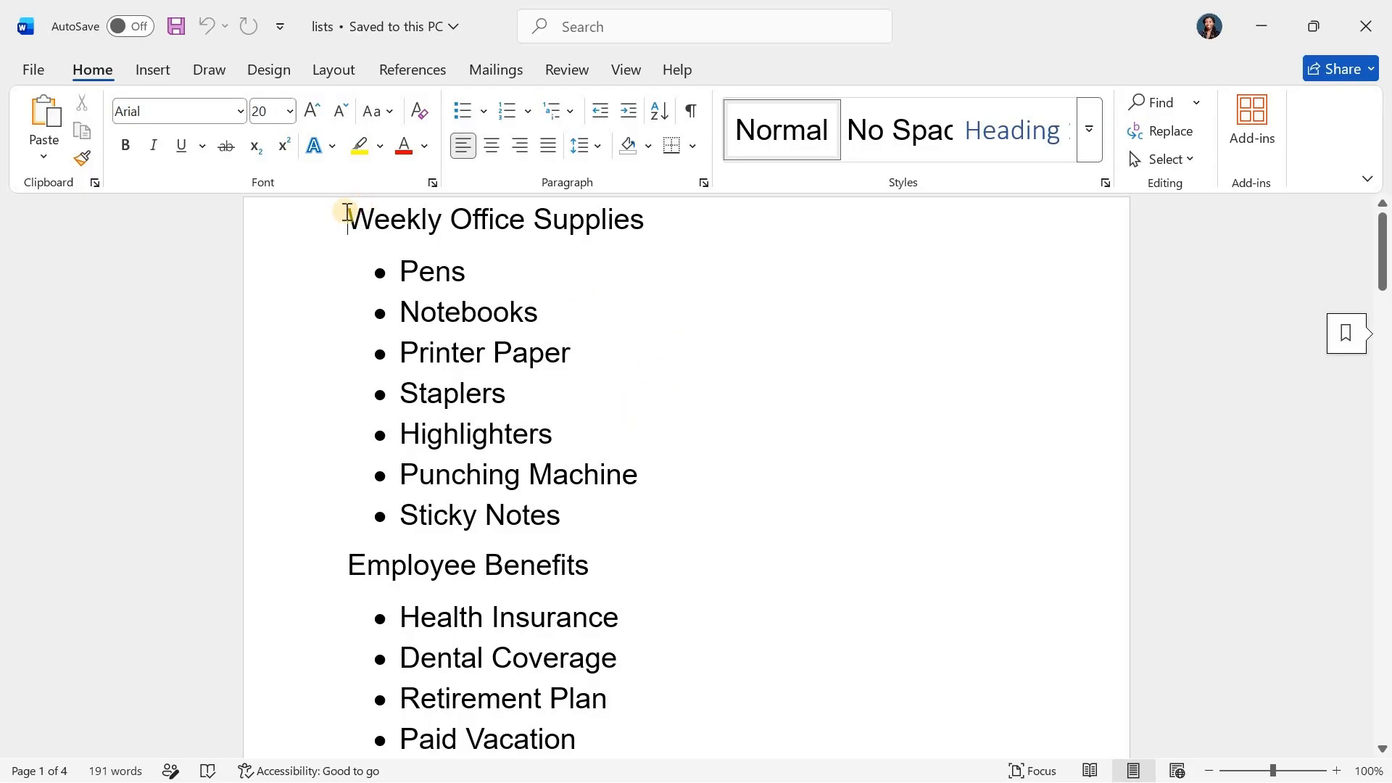
Apply bottom, left and right borders, and finally all borders, to the Weekly Office Supplies heading and its bulleted list
{"action": "left_click_drag", "start_coordinate": [344, 216], "coordinate": [598, 515]}
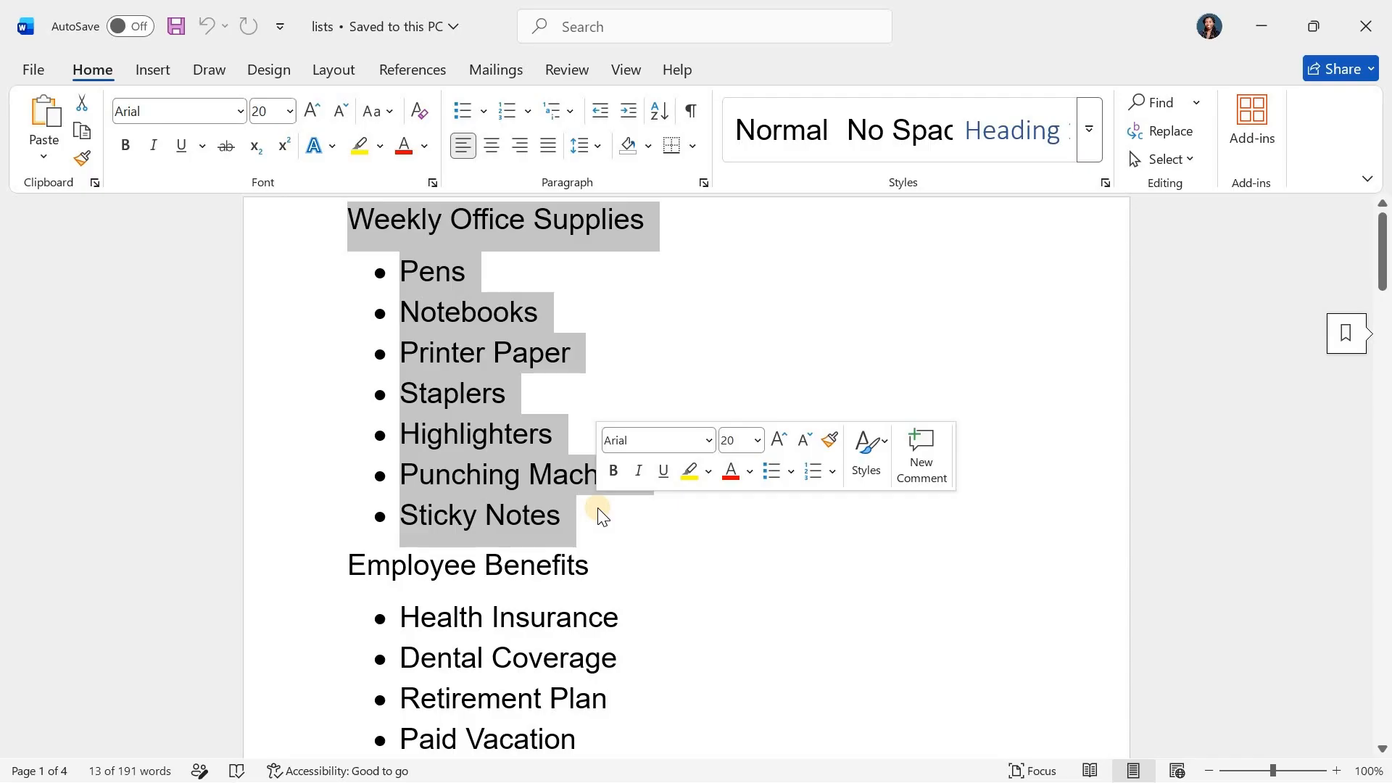
{"action": "left_click", "coordinate": [673, 145]}
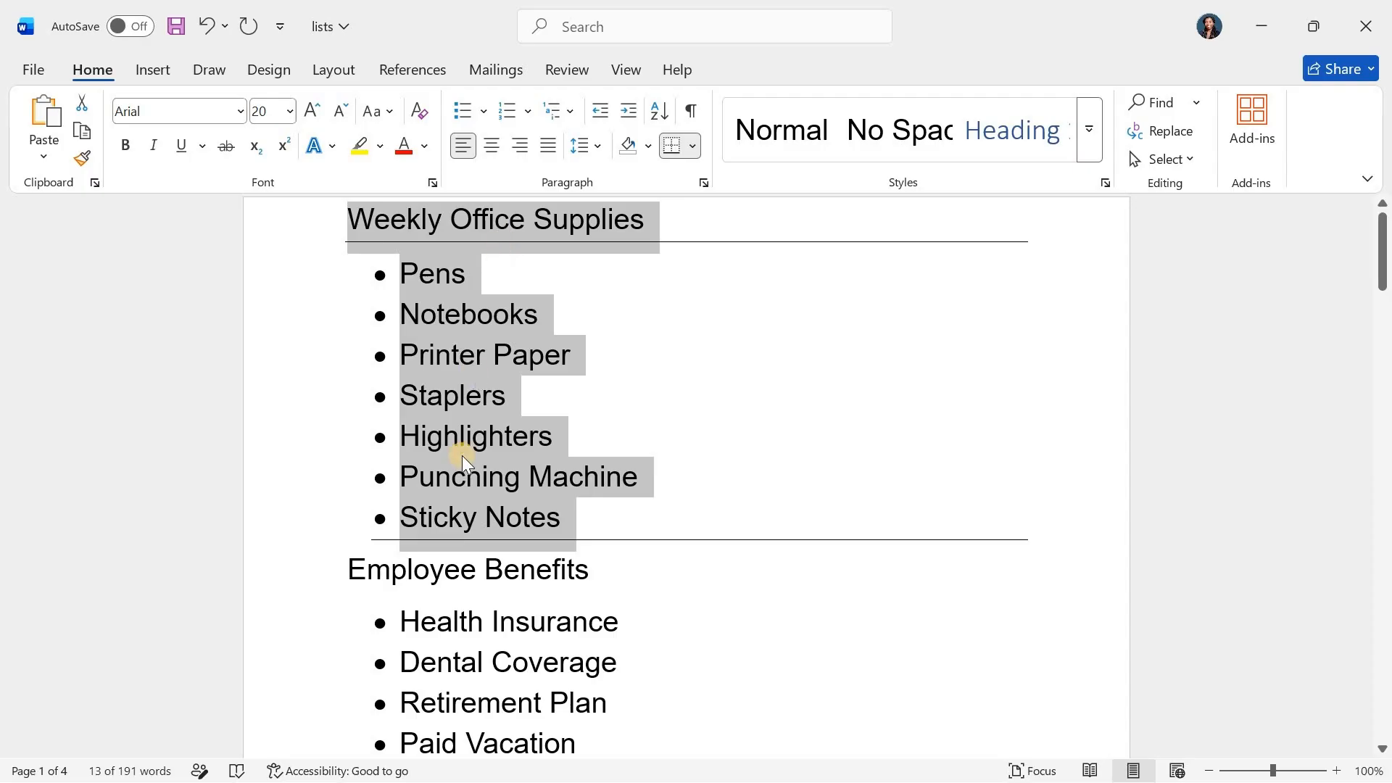
{"action": "left_click", "coordinate": [693, 148]}
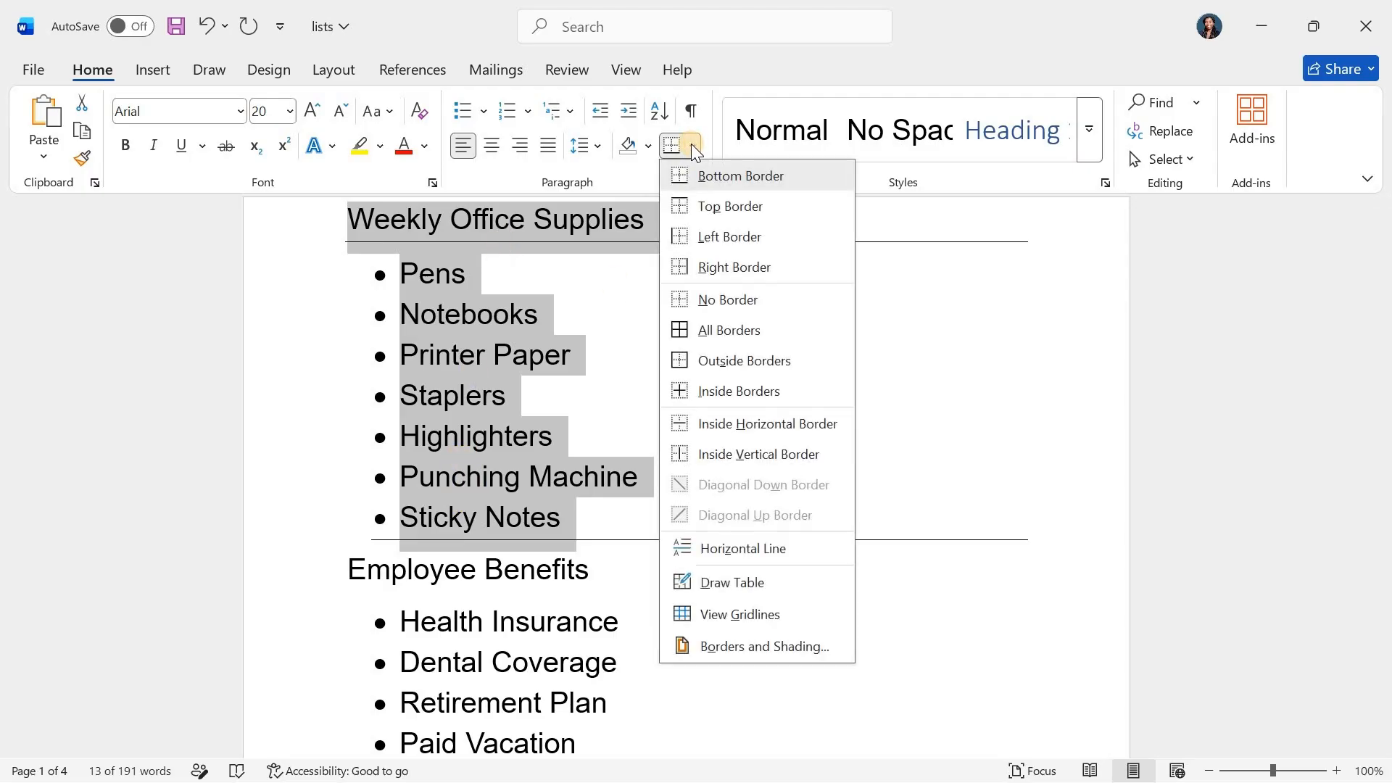
{"action": "left_click", "coordinate": [716, 238]}
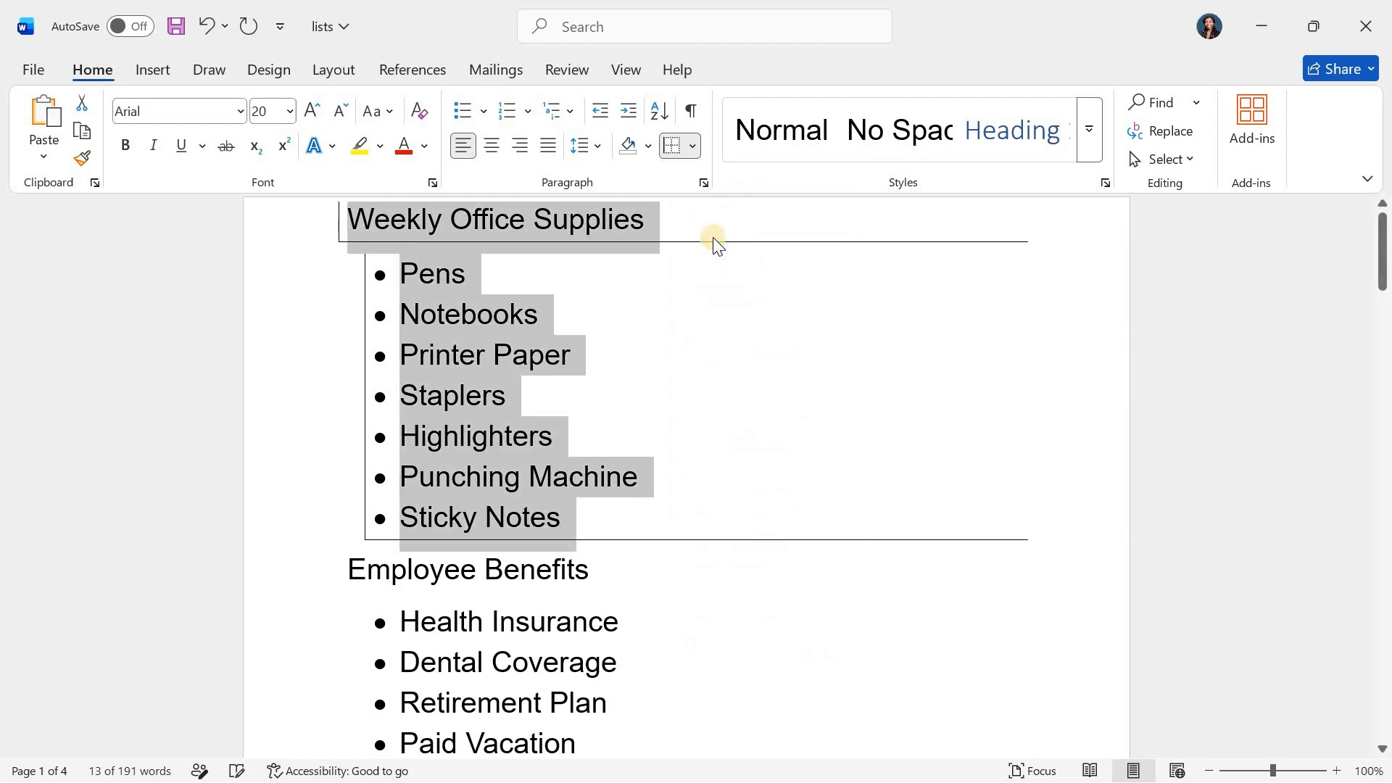
{"action": "left_click", "coordinate": [692, 156]}
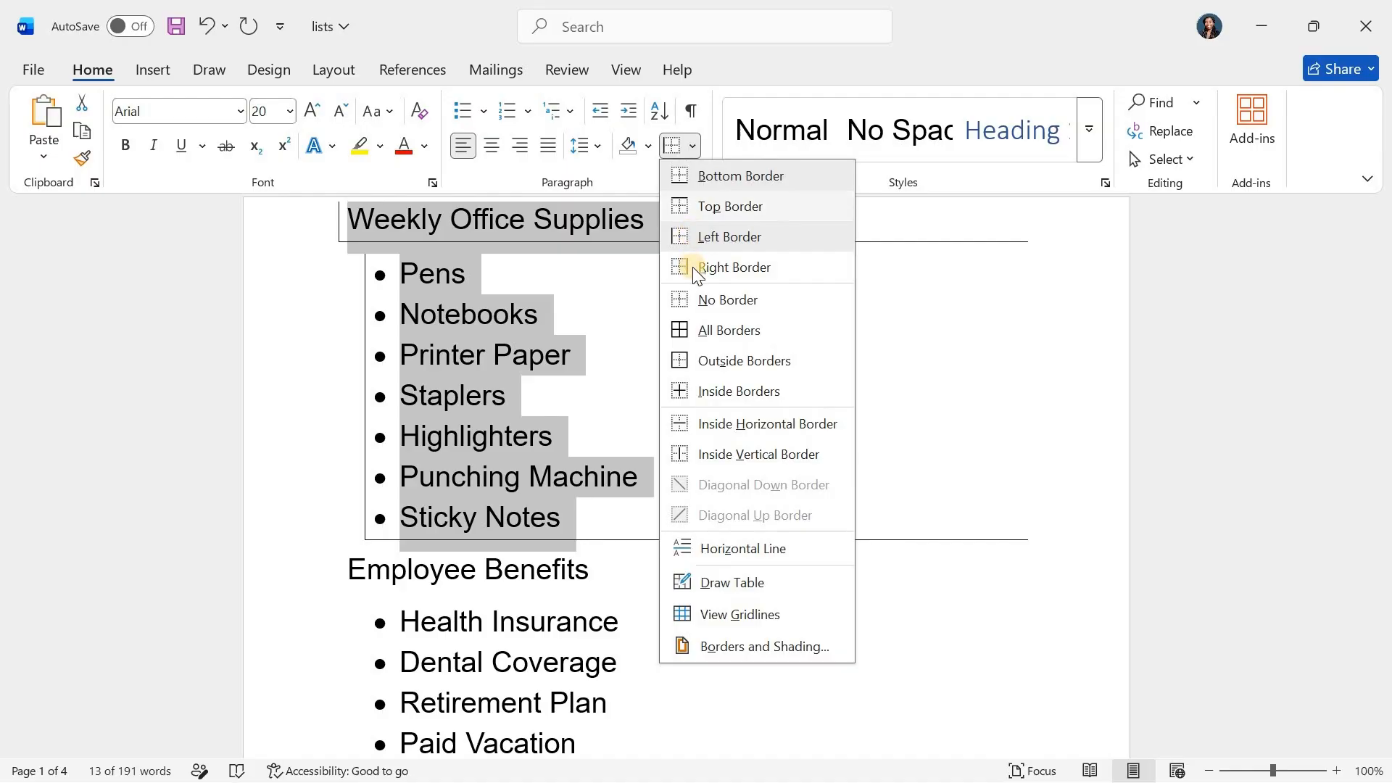
{"action": "left_click", "coordinate": [695, 267]}
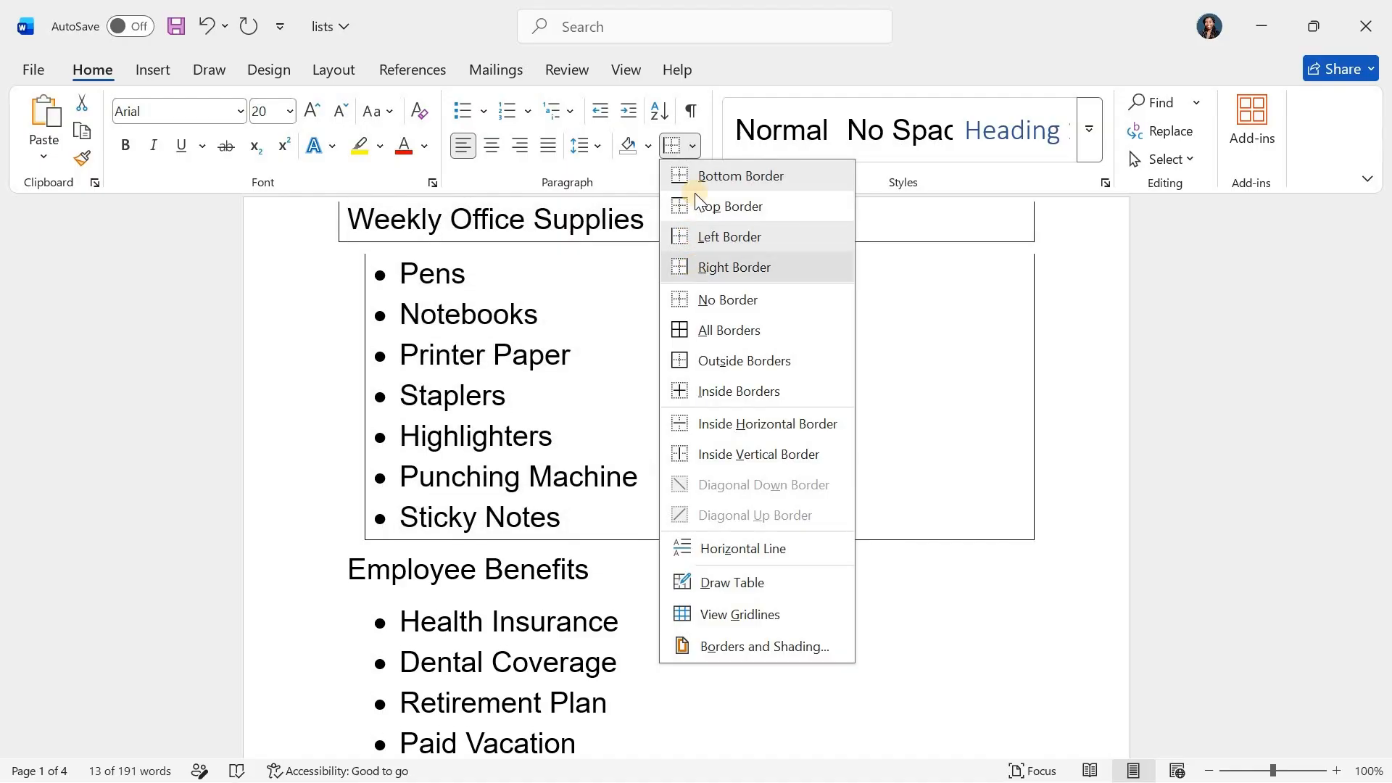
{"action": "left_click", "coordinate": [692, 149]}
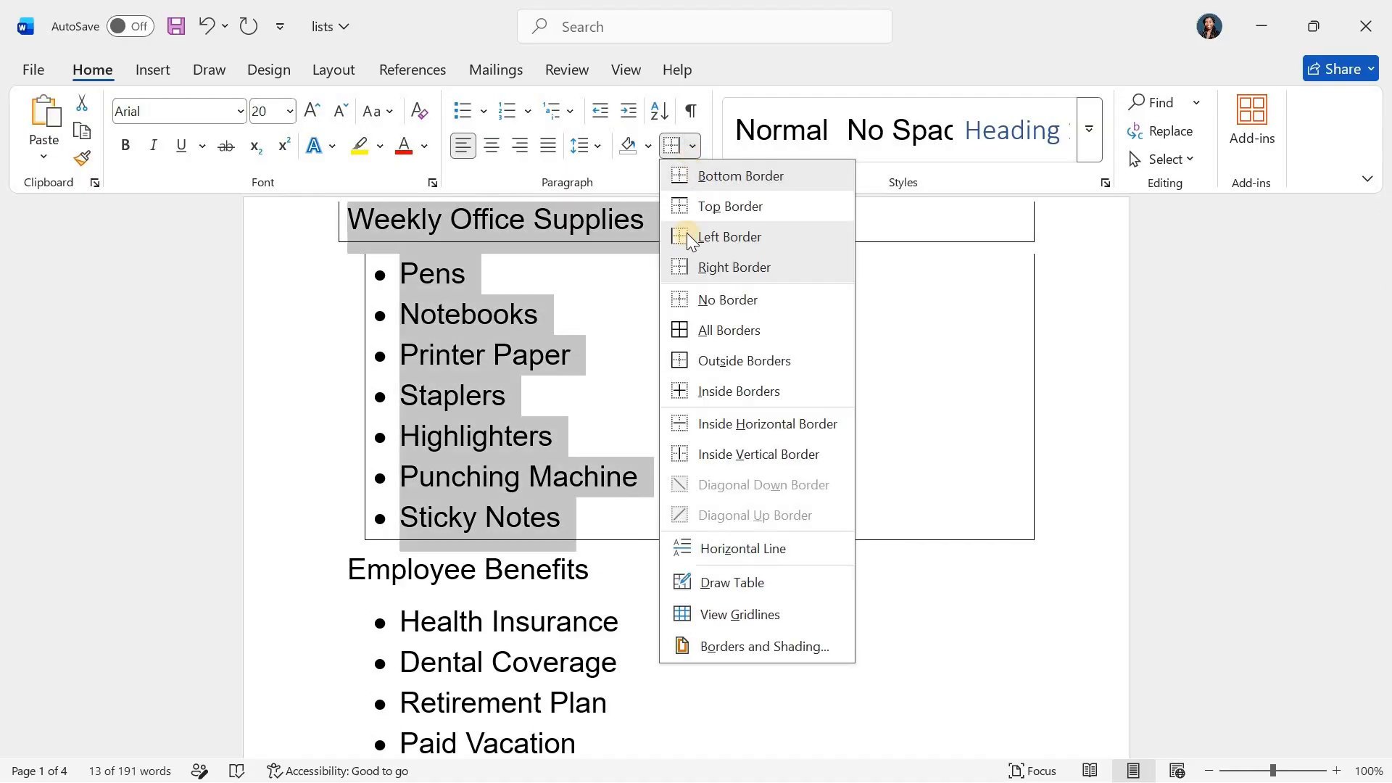
{"action": "left_click", "coordinate": [699, 332]}
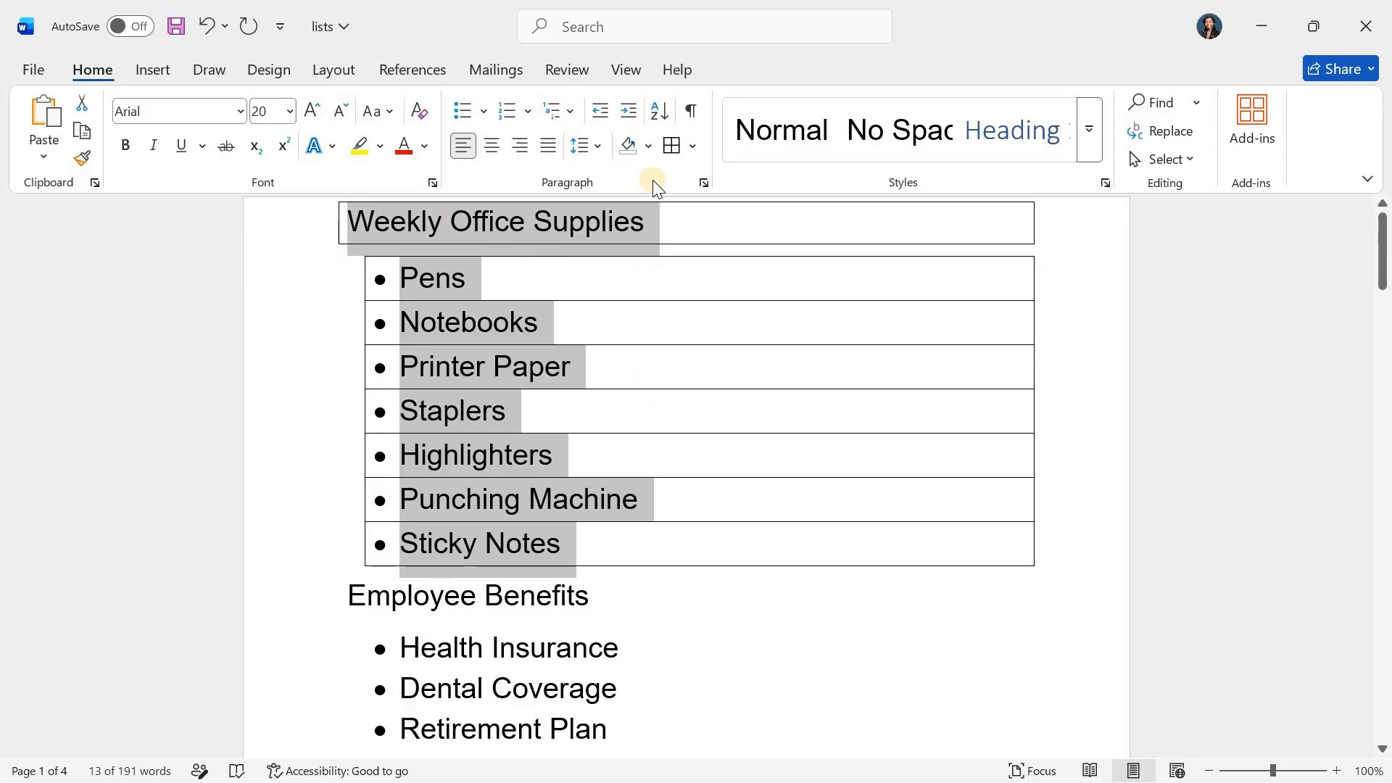
Configure the selected heading and list's borders as a dashed green line, 1 pt wide, in Borders and Shading
{"action": "left_click", "coordinate": [692, 146]}
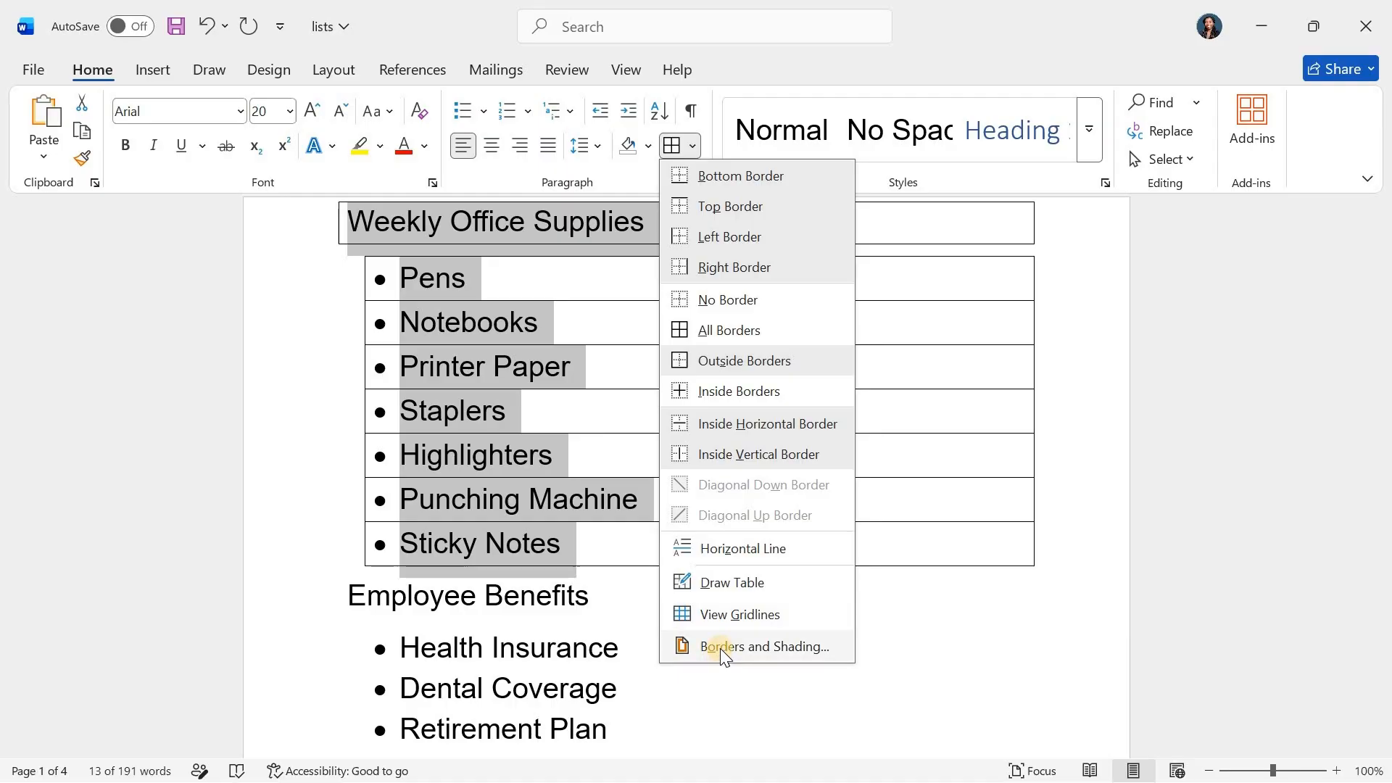
{"action": "left_click", "coordinate": [720, 648]}
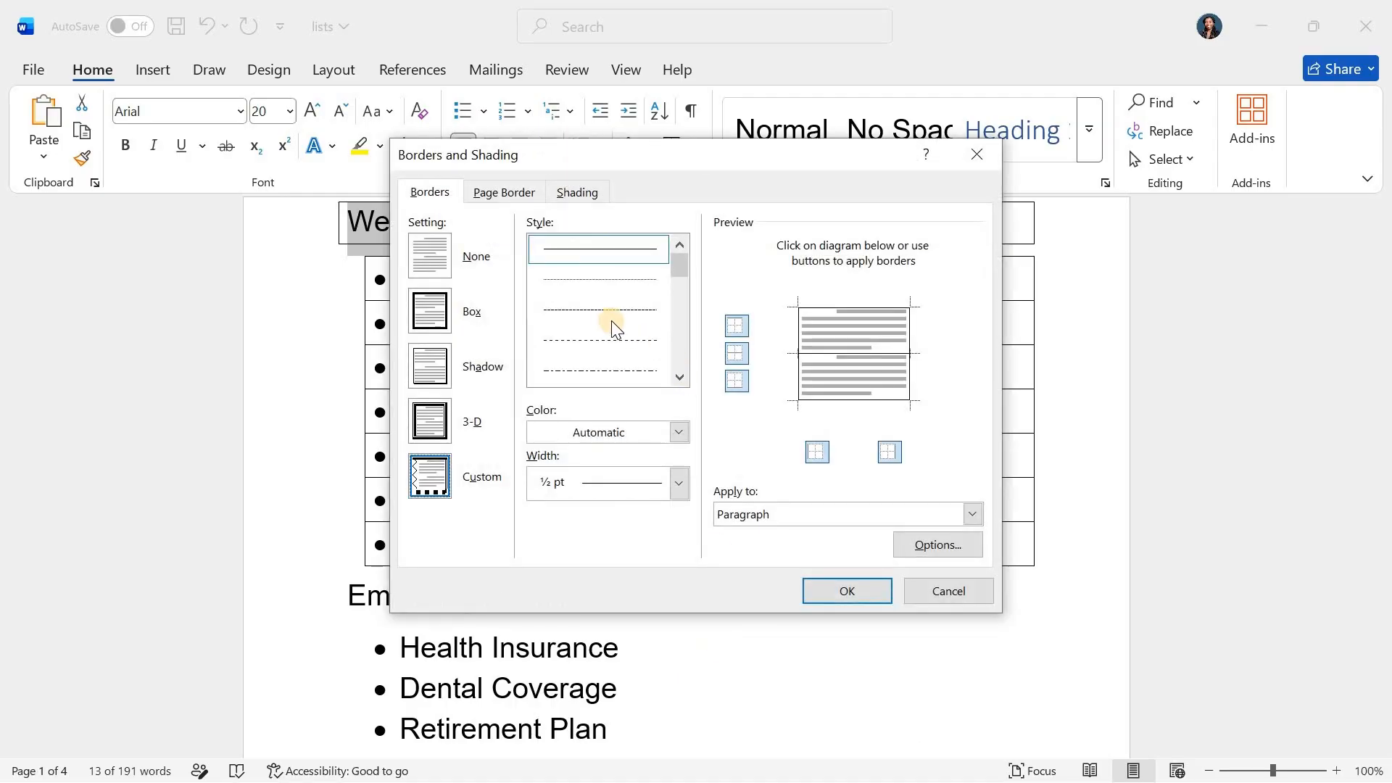
{"action": "left_click", "coordinate": [590, 311]}
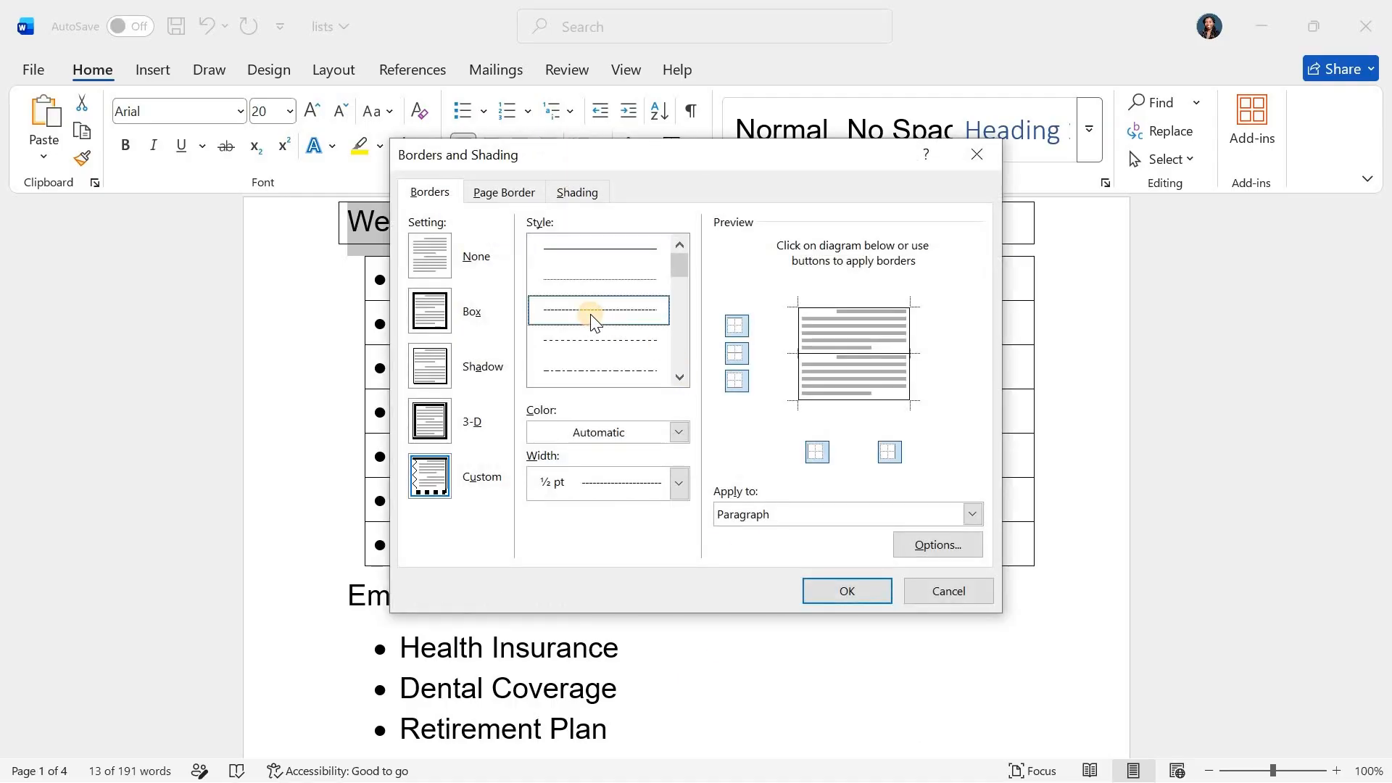
{"action": "left_click", "coordinate": [590, 339]}
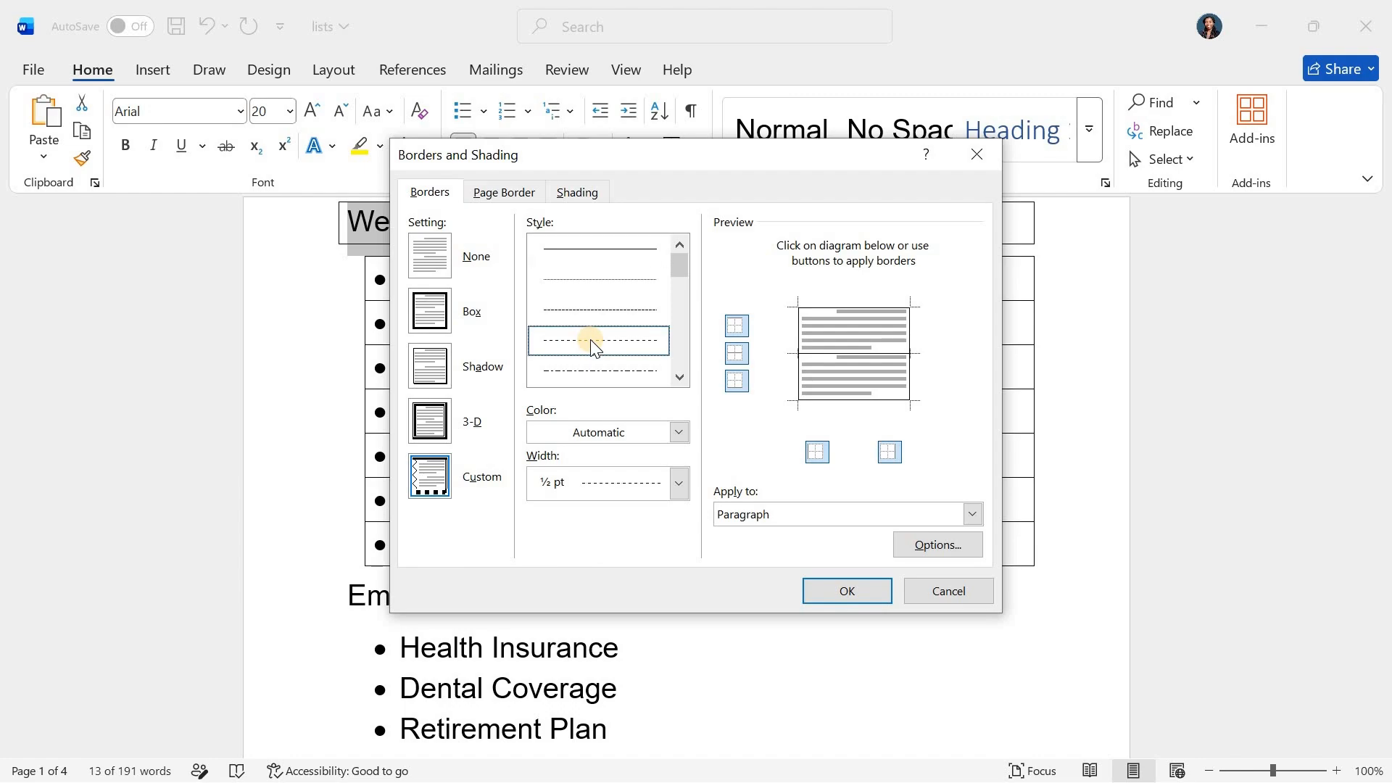
{"action": "left_click", "coordinate": [630, 432]}
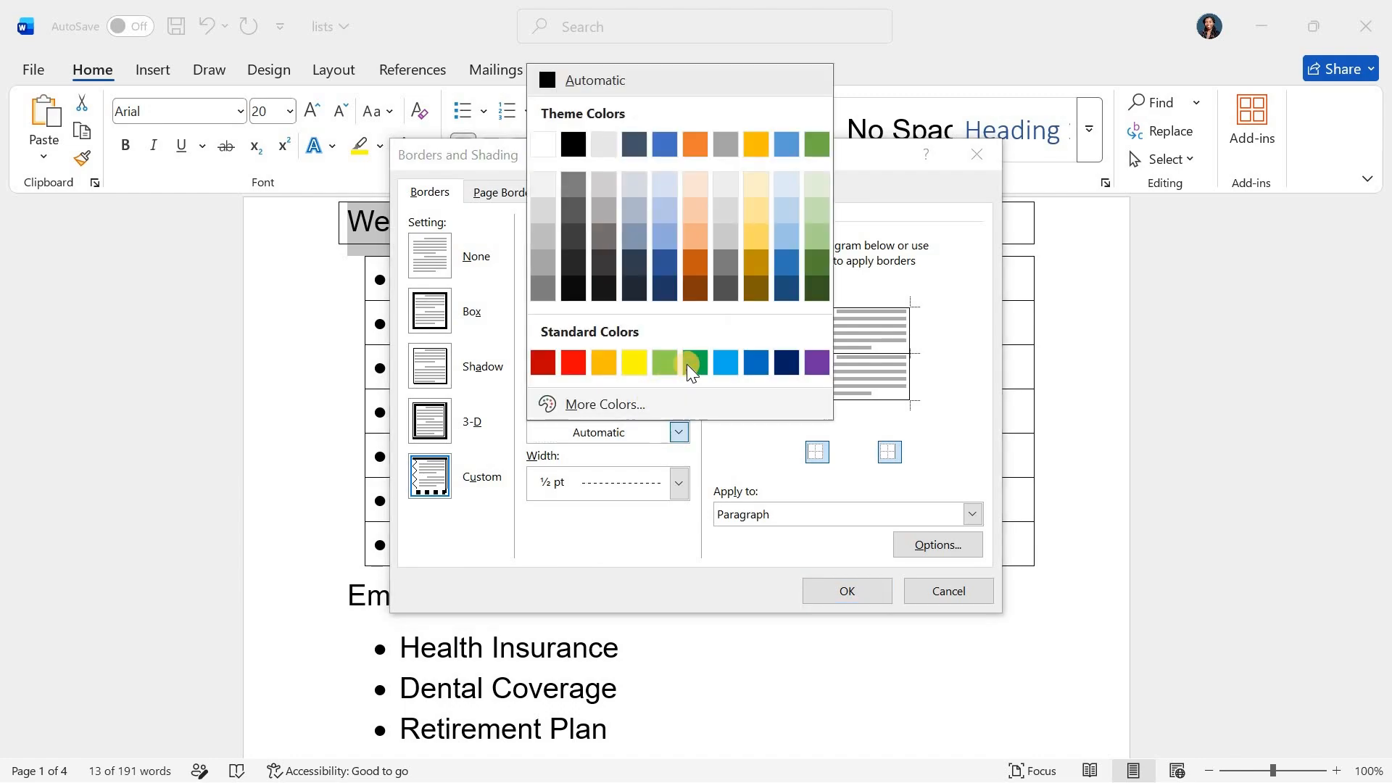
{"action": "left_click", "coordinate": [692, 362]}
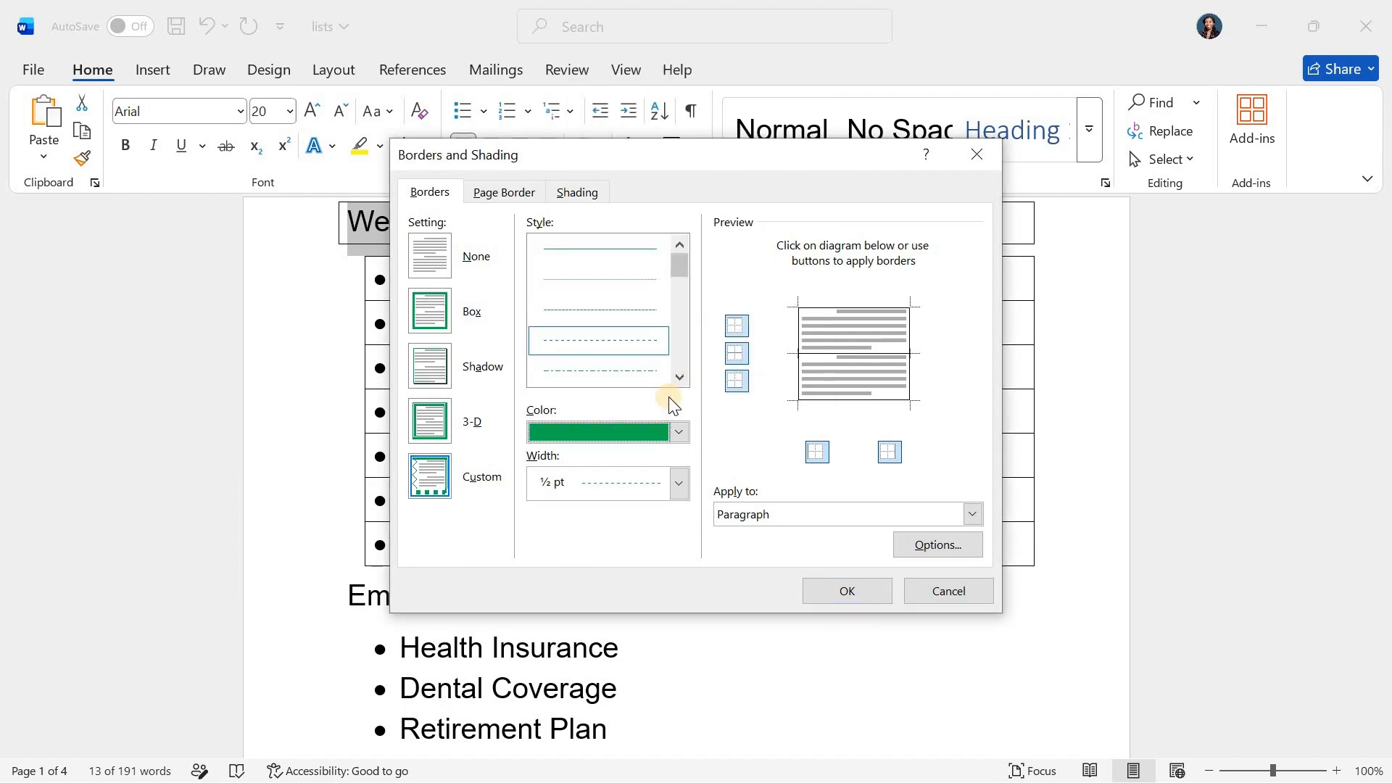
{"action": "left_click", "coordinate": [599, 480]}
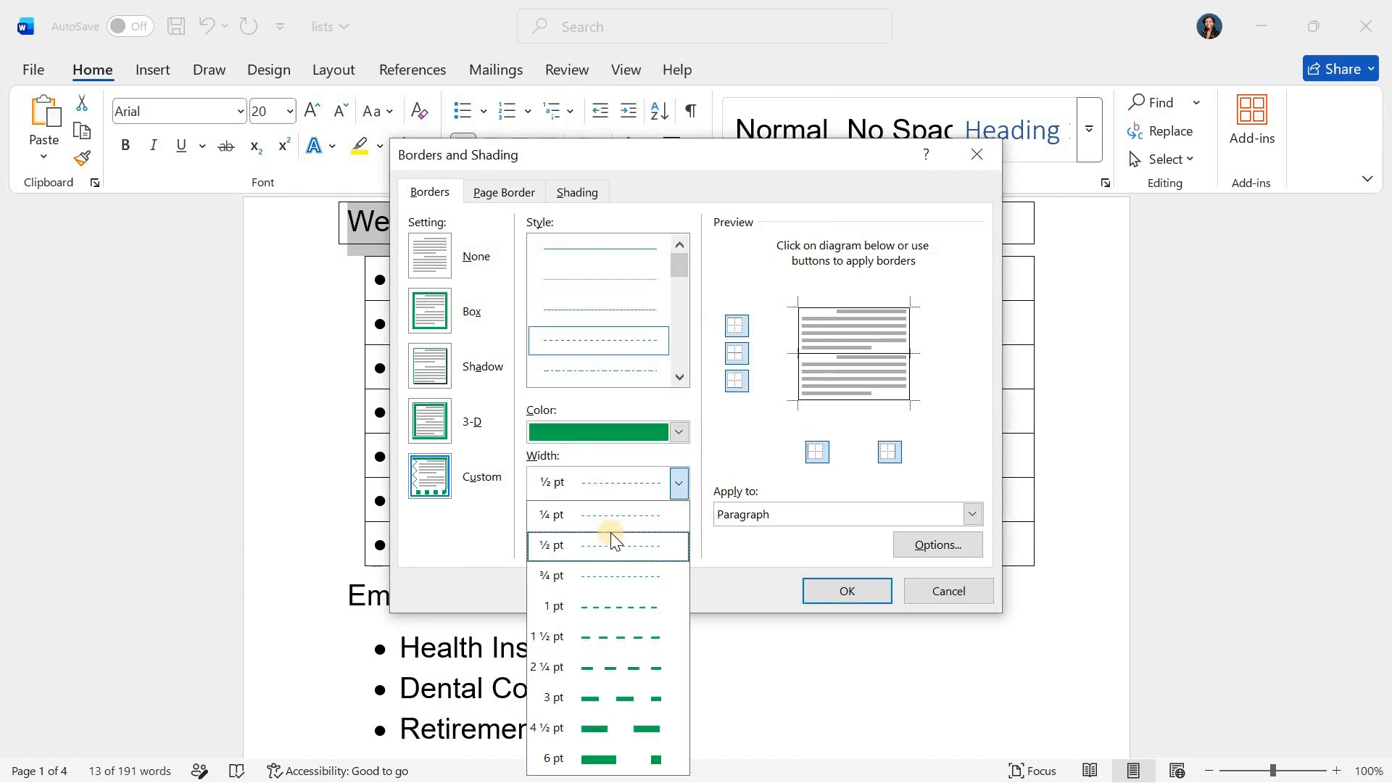
{"action": "left_click", "coordinate": [608, 608]}
{"action": "left_click", "coordinate": [834, 591]}
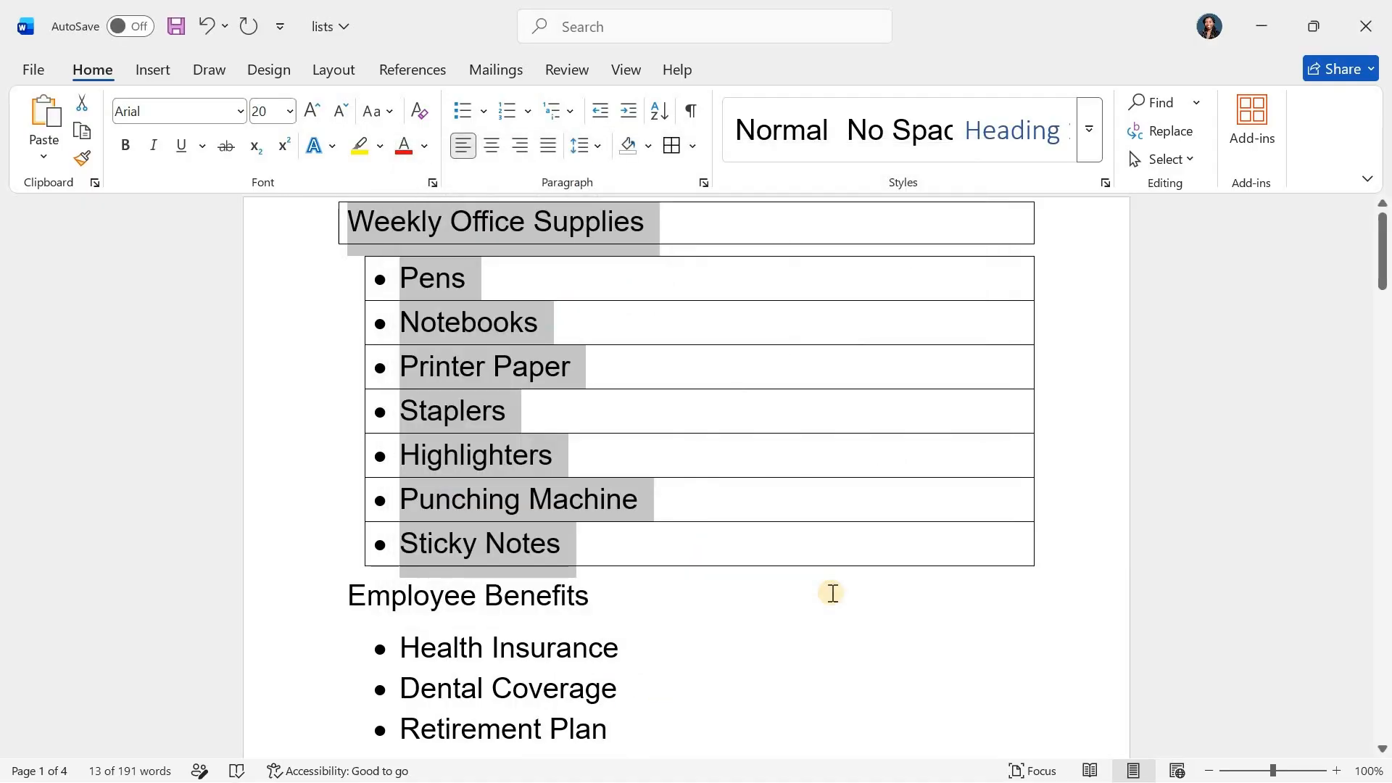
Apply the green dashed borders around and between the Weekly Office Supplies bullet items
{"action": "left_click", "coordinate": [898, 508]}
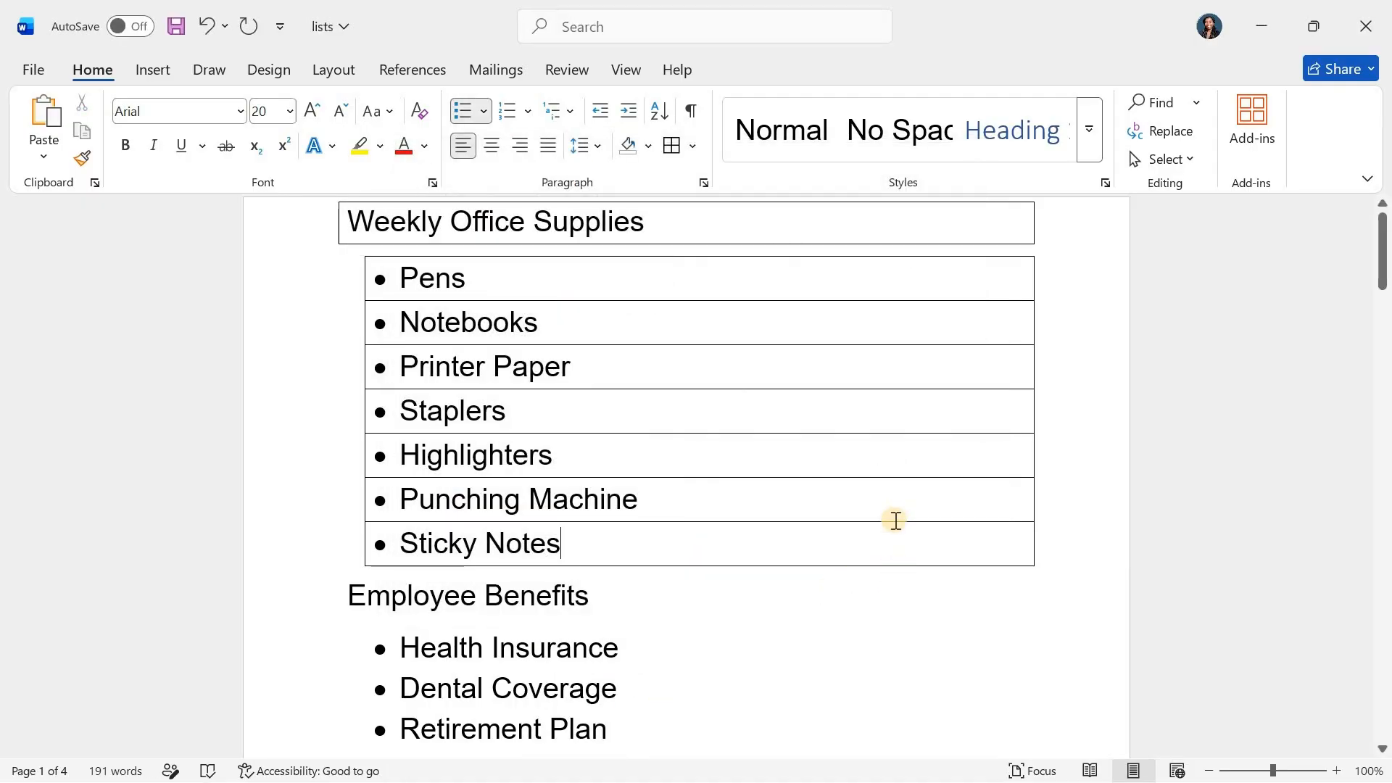
{"action": "left_click", "coordinate": [677, 145]}
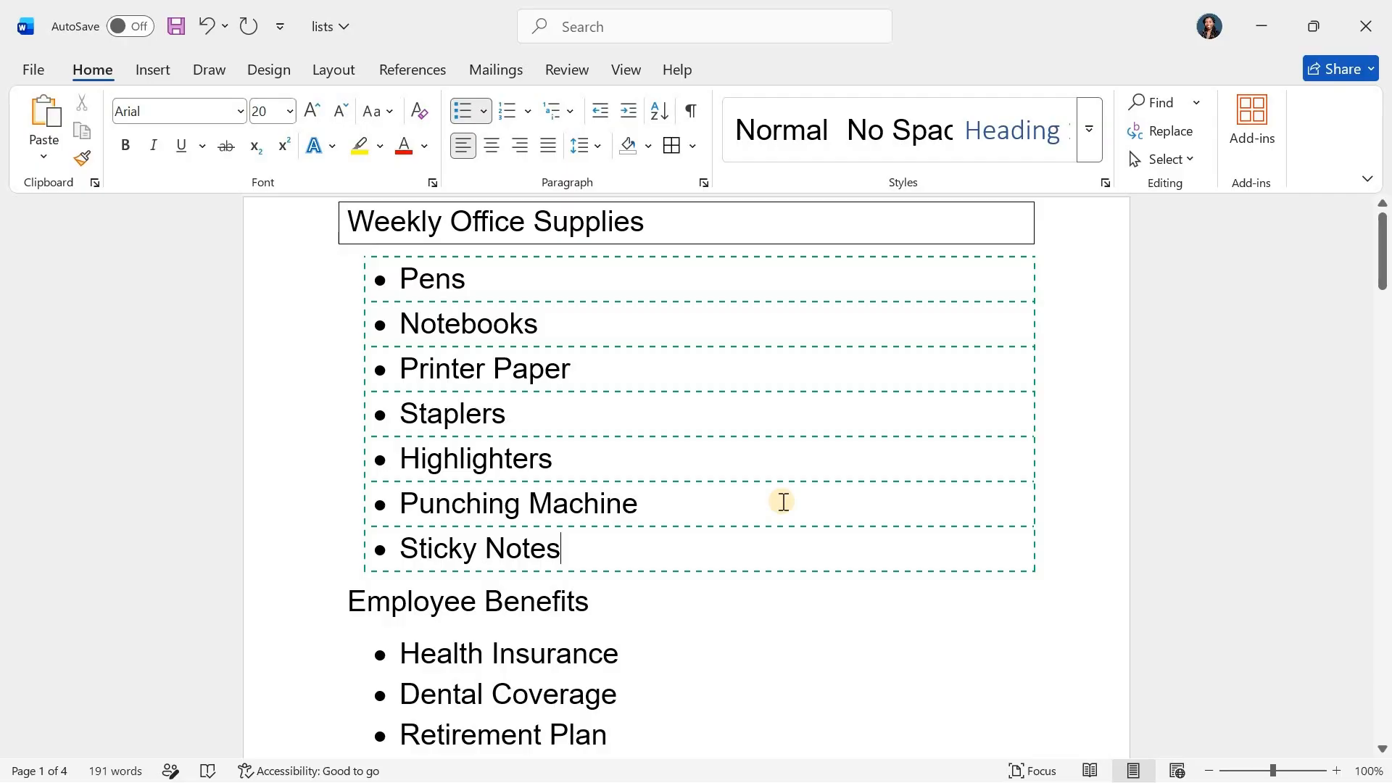
{"action": "scroll", "coordinate": [783, 501], "scroll_direction": "down", "scroll_amount": 3}
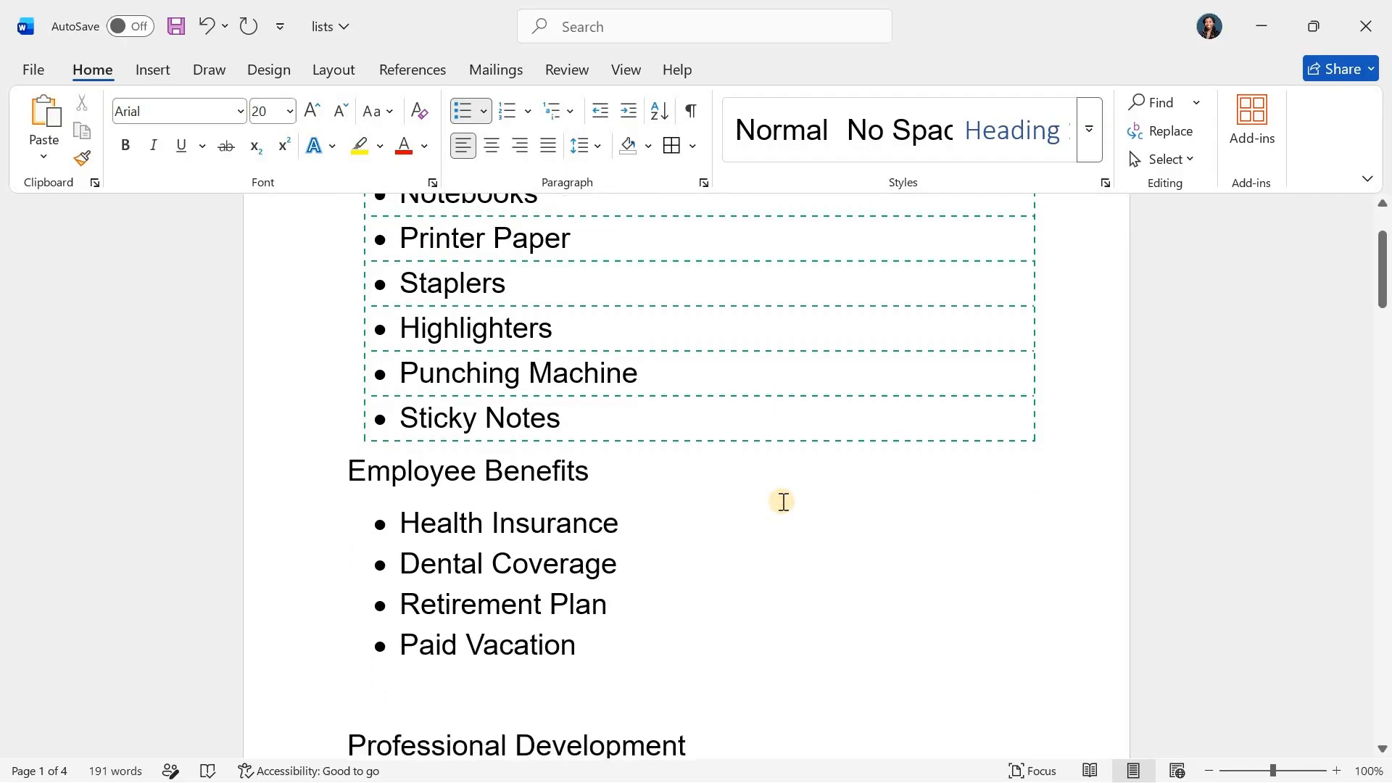
{"action": "scroll", "coordinate": [783, 501], "scroll_direction": "up", "scroll_amount": 3}
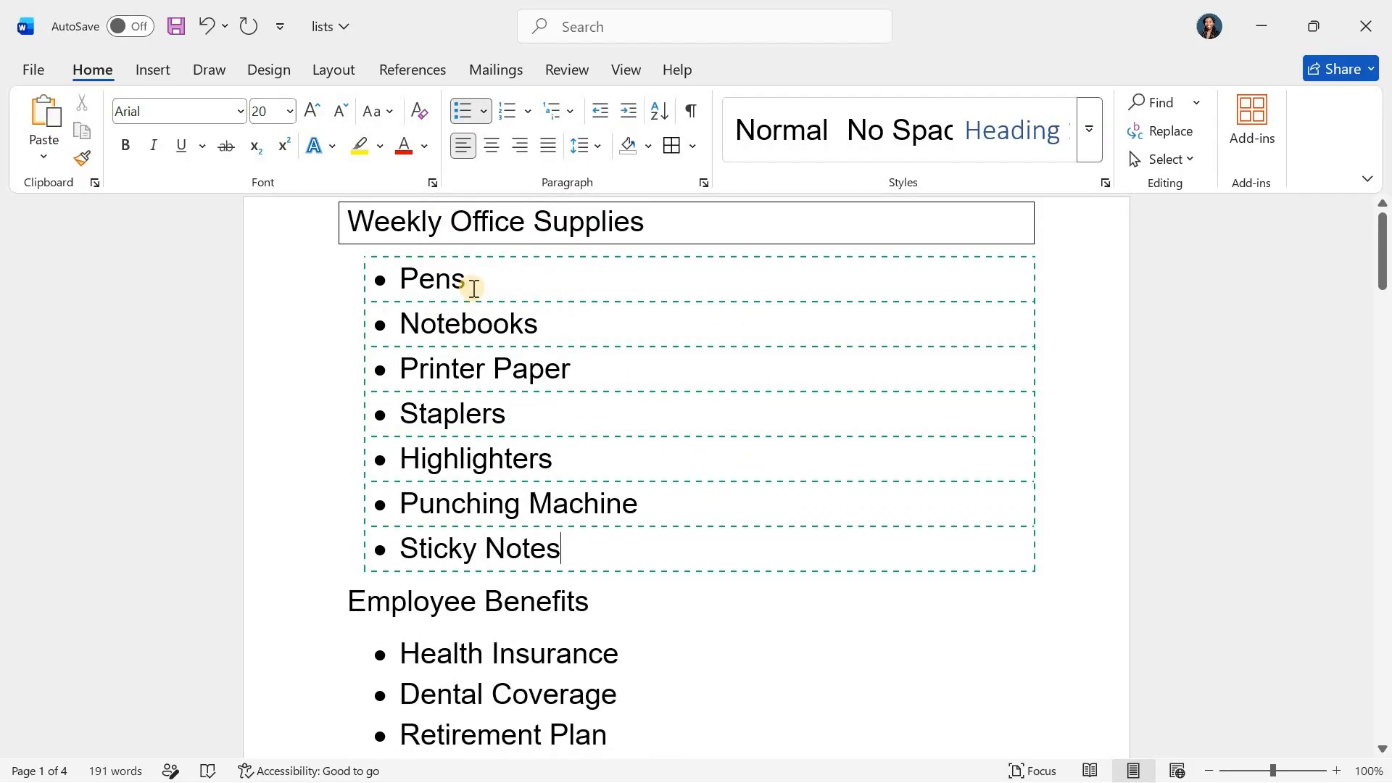
Remove all borders from the Weekly Office Supplies bullet items, then undo the removal
{"action": "left_click_drag", "start_coordinate": [805, 409], "coordinate": [1026, 546]}
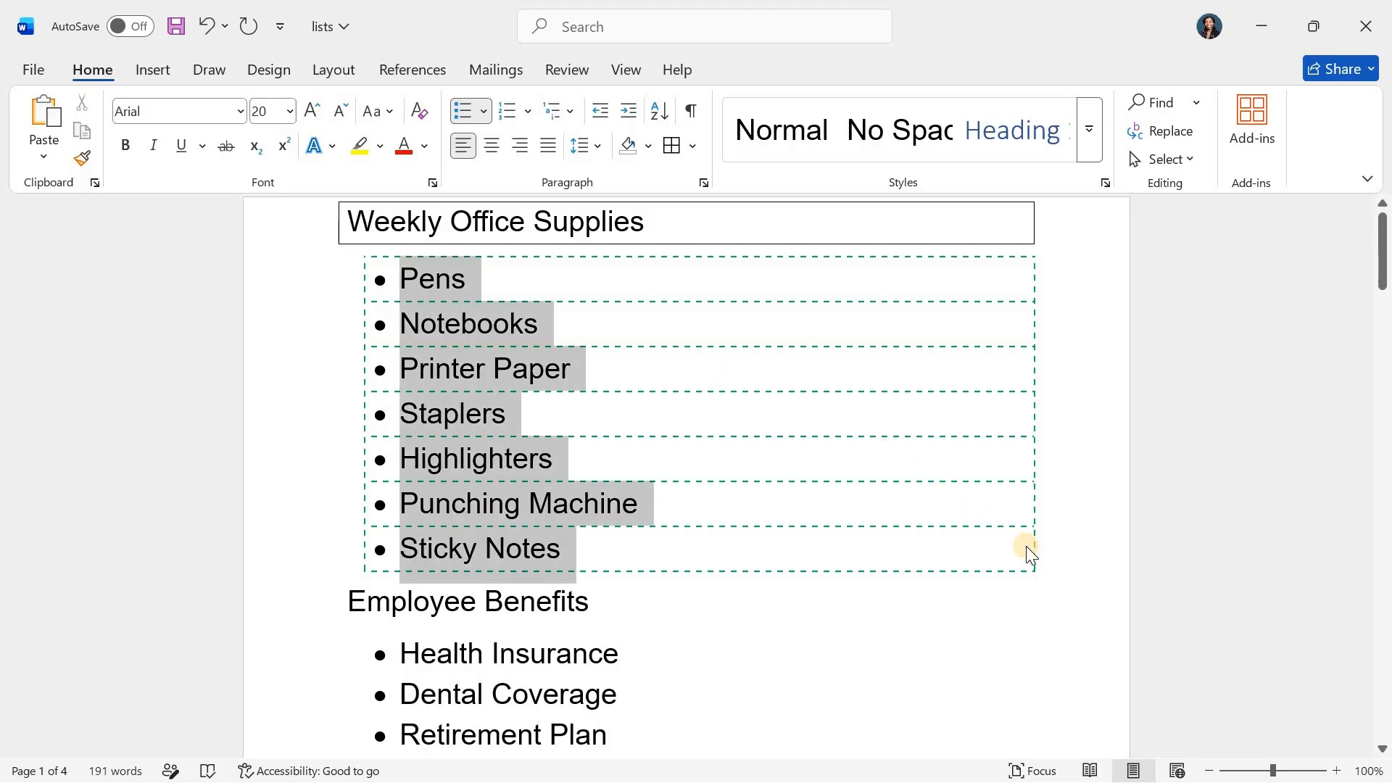
{"action": "left_click", "coordinate": [689, 142]}
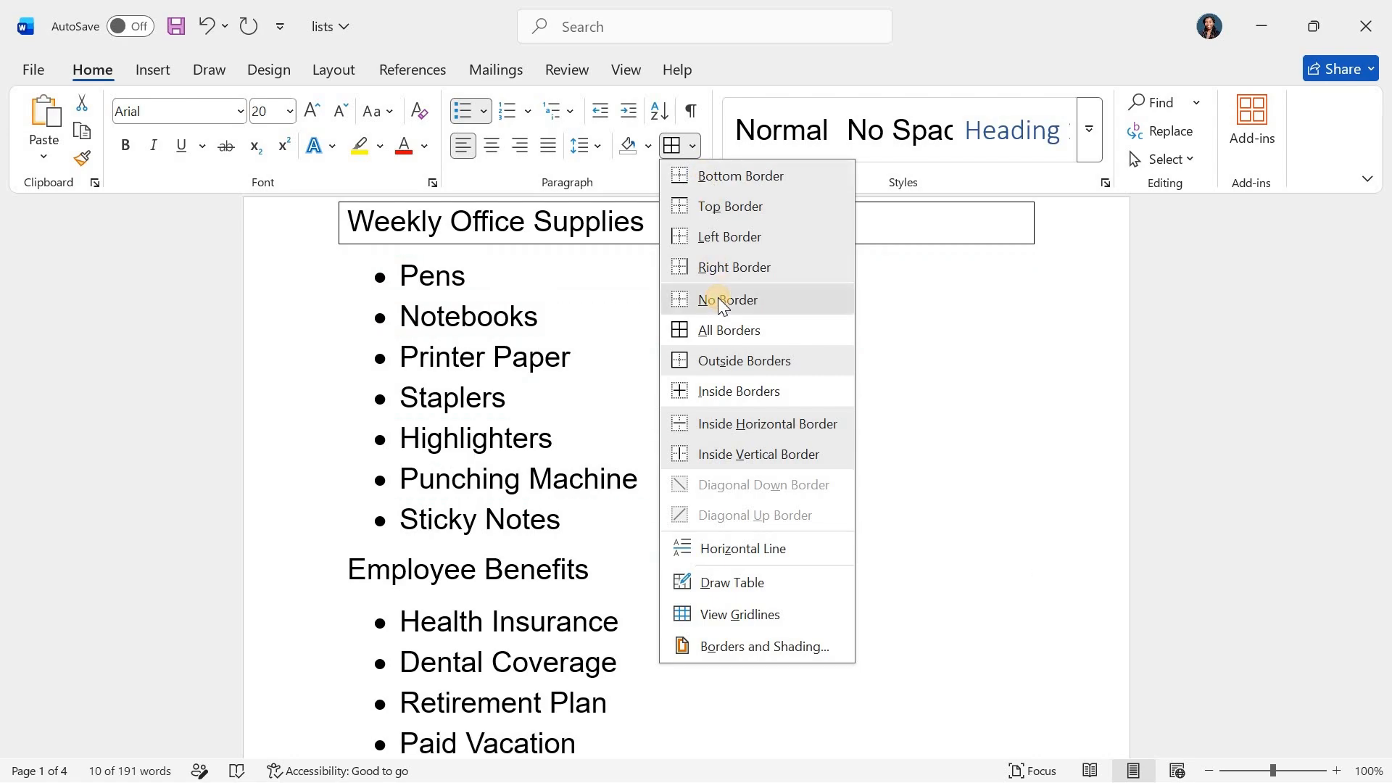
{"action": "left_click", "coordinate": [717, 298]}
{"action": "left_click", "coordinate": [768, 324]}
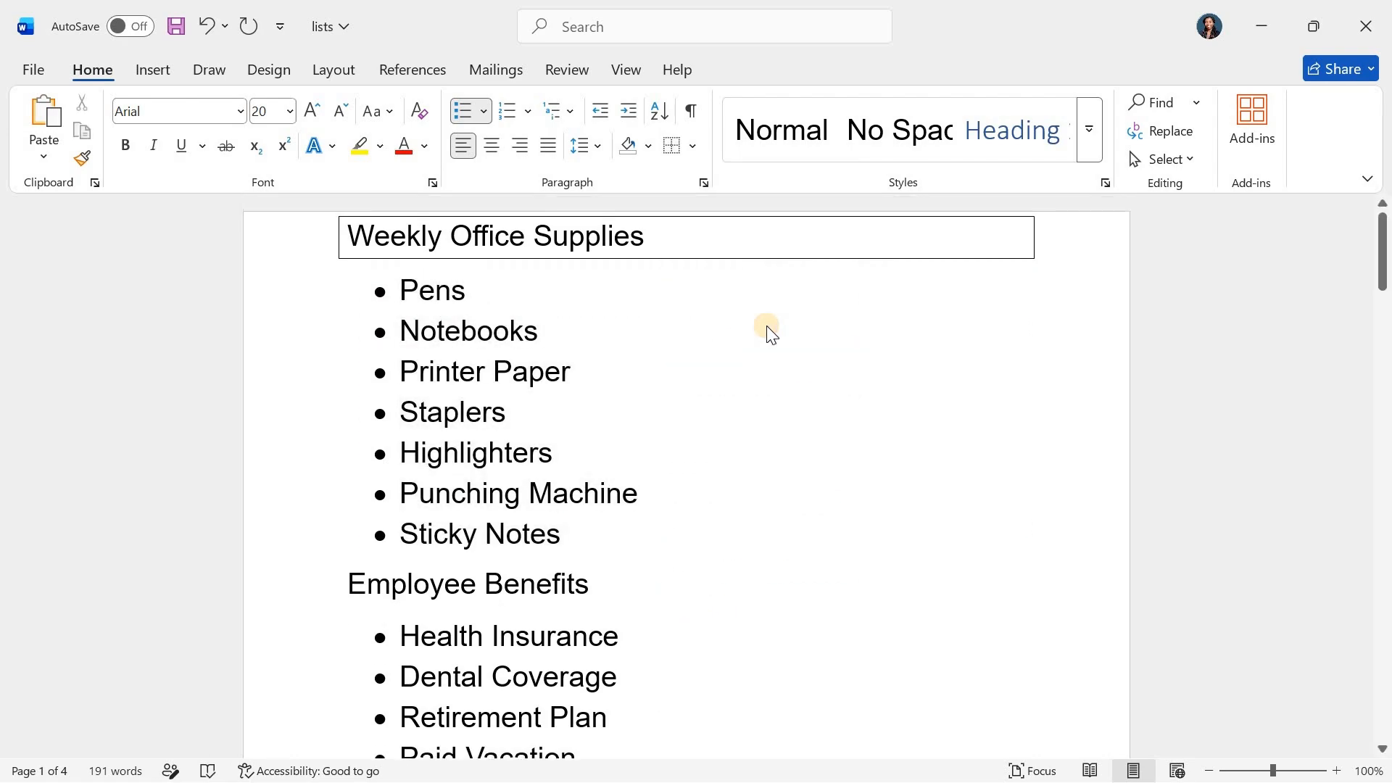
{"action": "scroll", "coordinate": [709, 392], "scroll_direction": "down", "scroll_amount": 1}
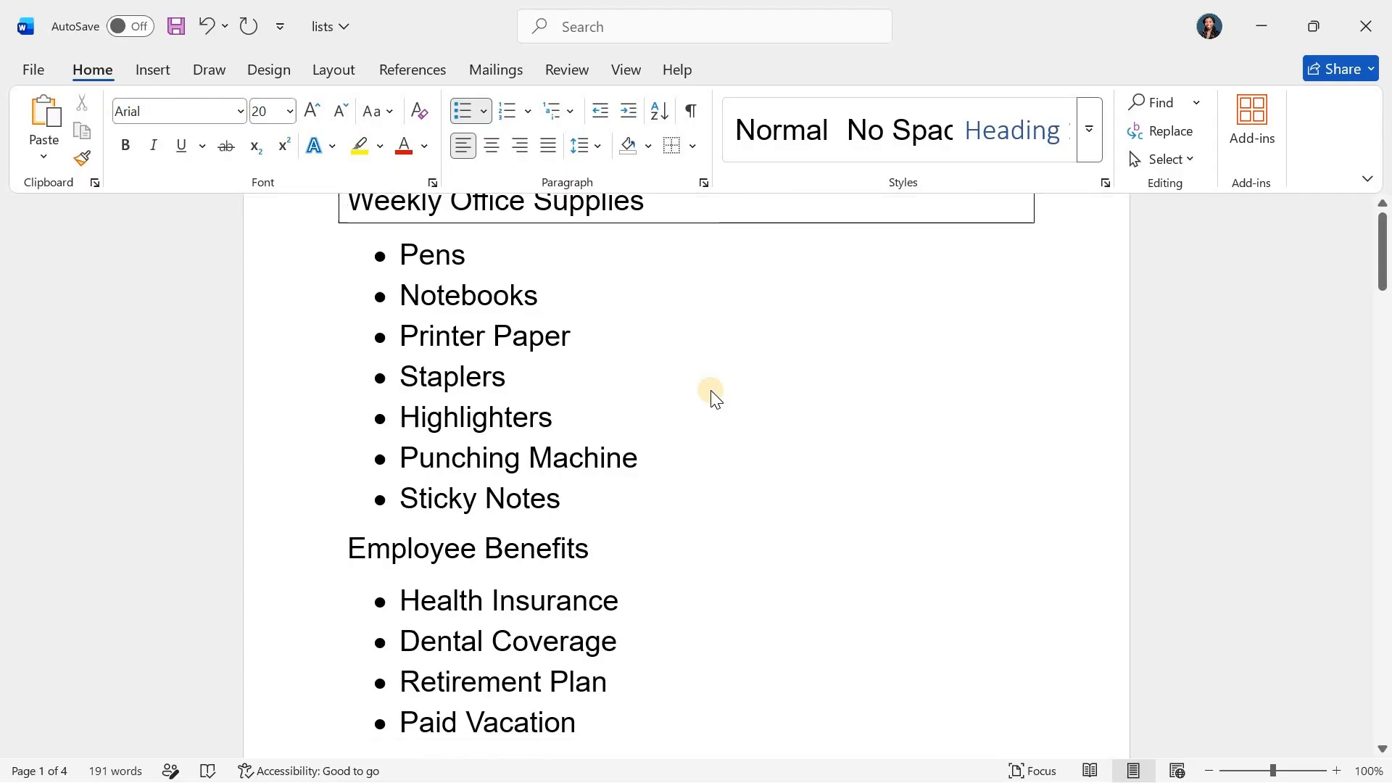
{"action": "scroll", "coordinate": [711, 392], "scroll_direction": "up", "scroll_amount": 1}
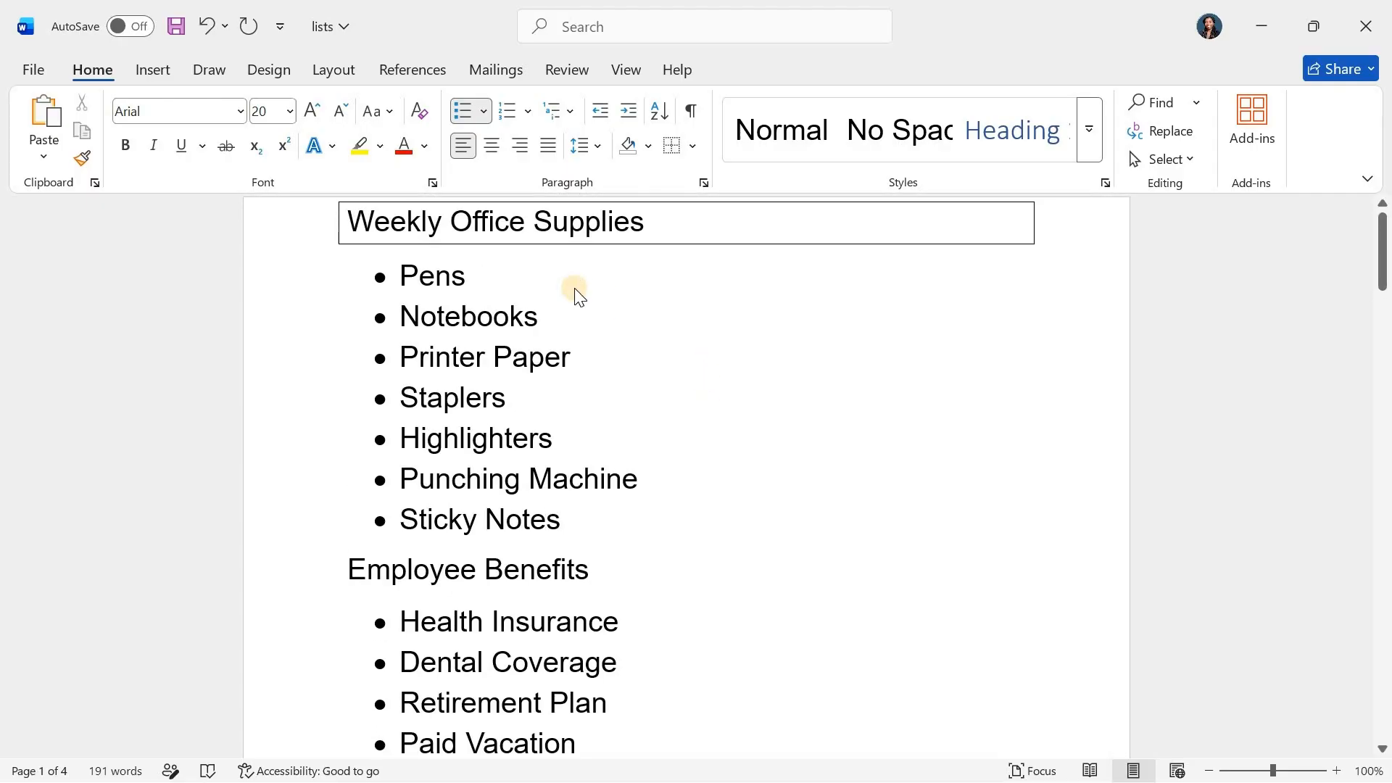
{"action": "key", "text": "ctrl+z"}
Change the Weekly Office Supplies bullet items' borders to the Box setting in Borders and Shading
{"action": "left_click", "coordinate": [692, 146]}
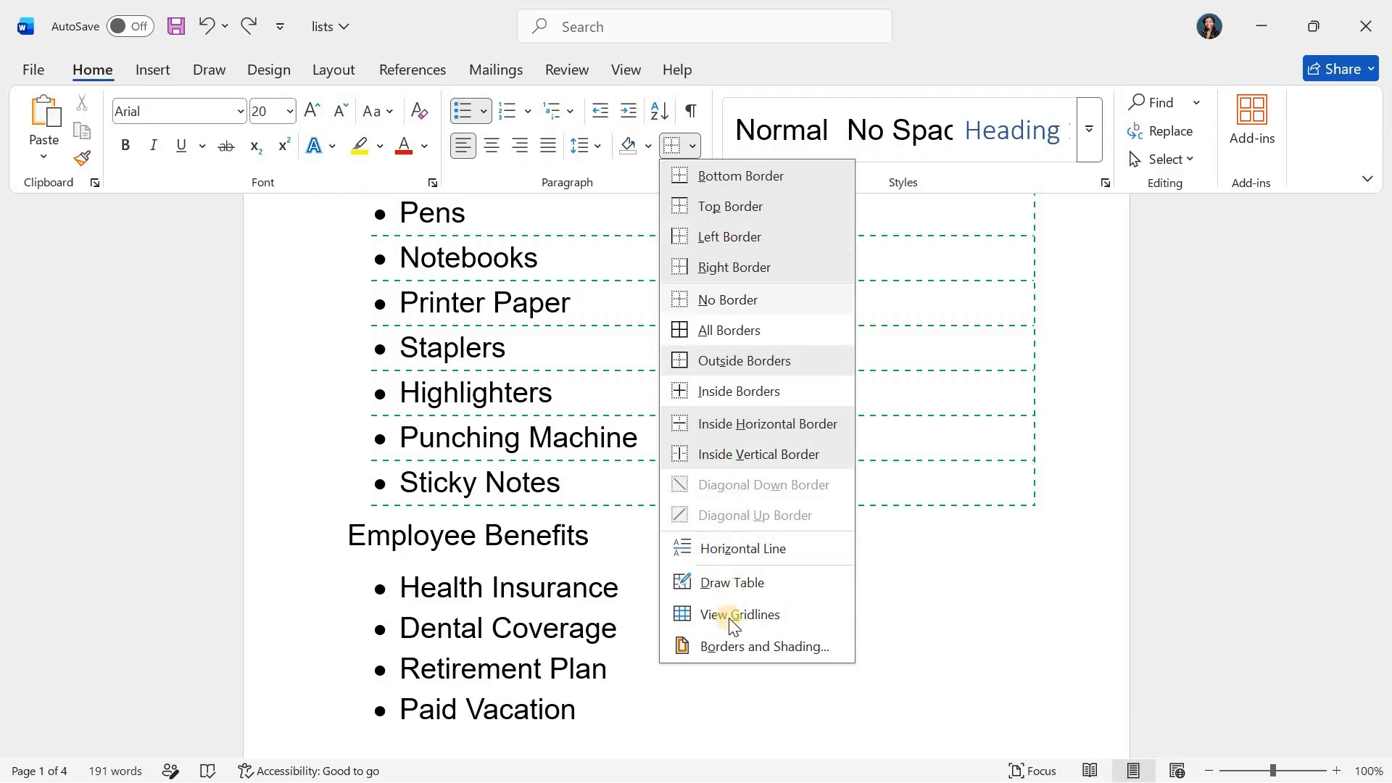
{"action": "left_click", "coordinate": [728, 647]}
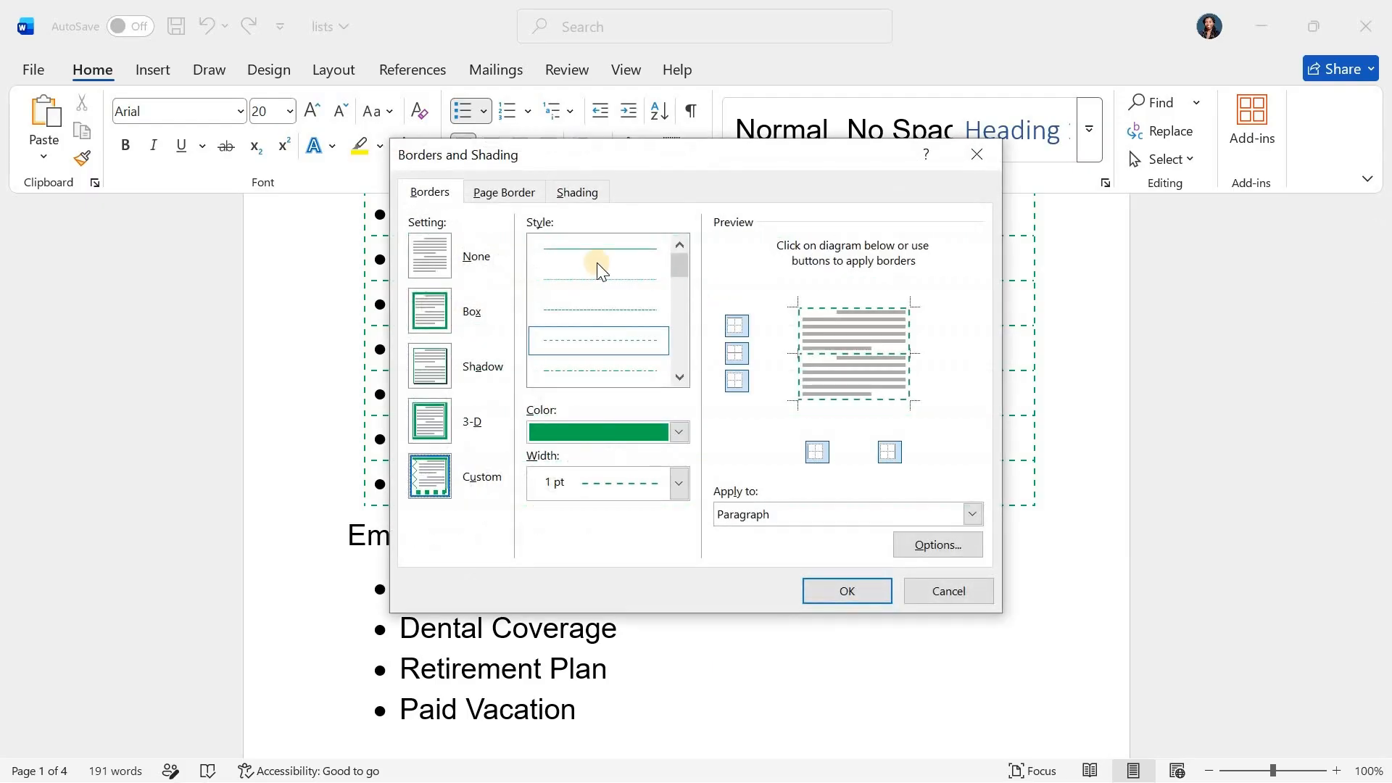
{"action": "left_click", "coordinate": [437, 312]}
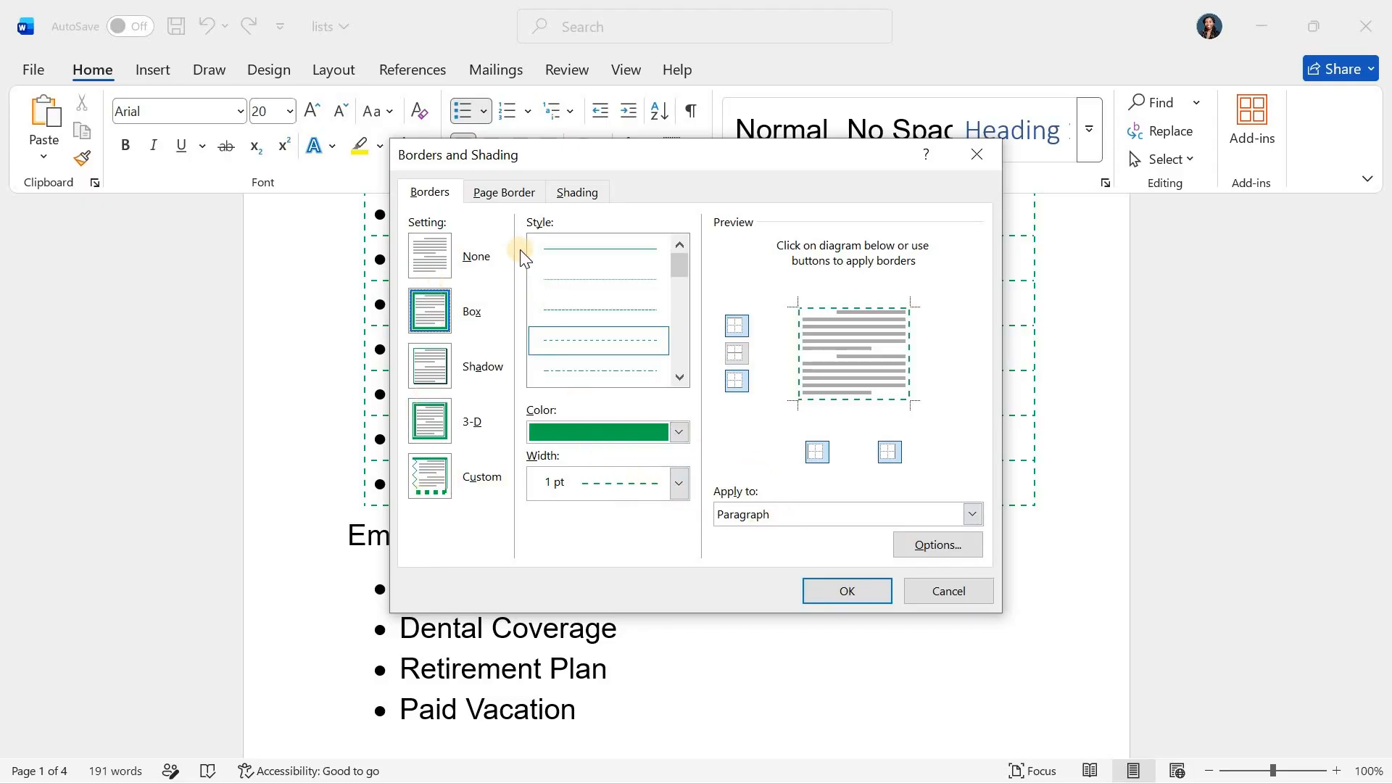
{"action": "left_click", "coordinate": [514, 200]}
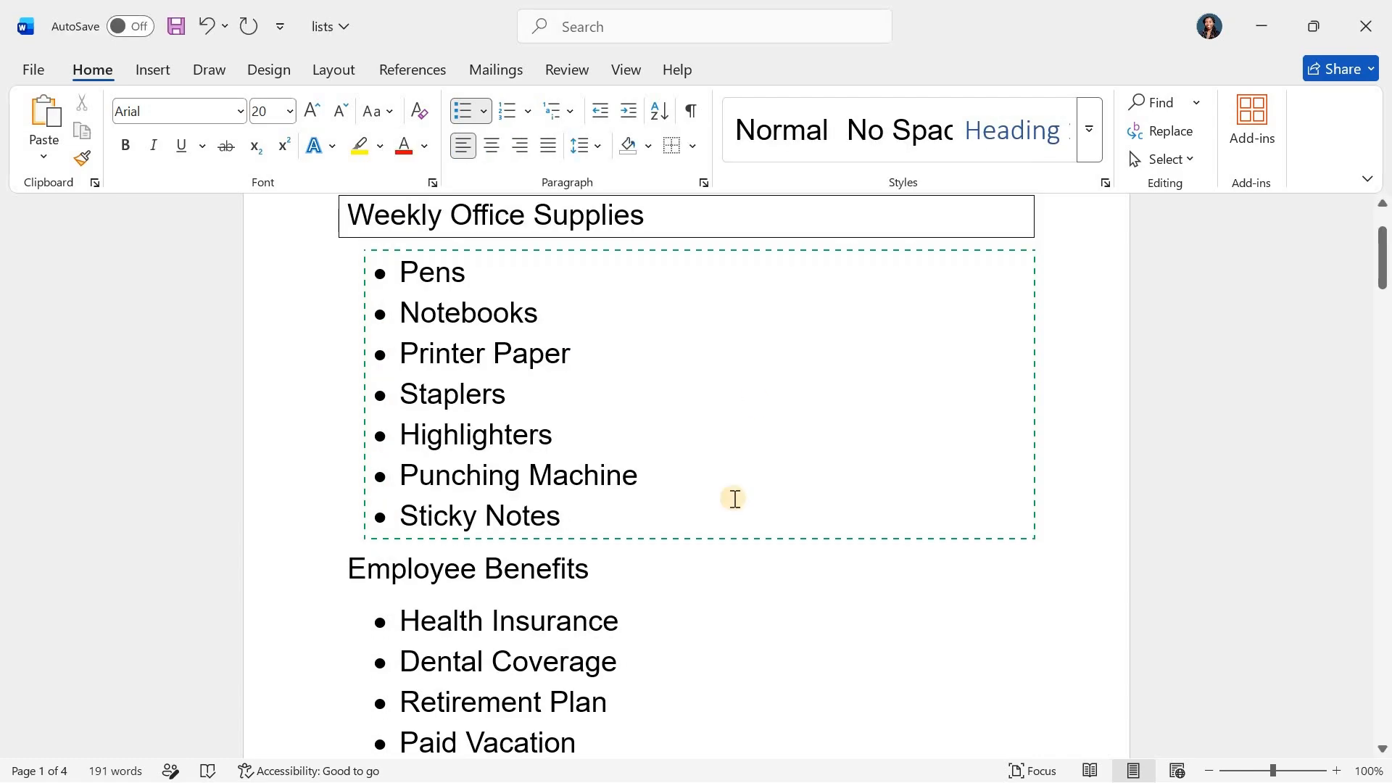
Shade the Employee Benefits heading and its bullet items in medium gold, and change the shading to the lightest gold theme tint
{"action": "scroll", "coordinate": [734, 501], "scroll_direction": "down", "scroll_amount": 4}
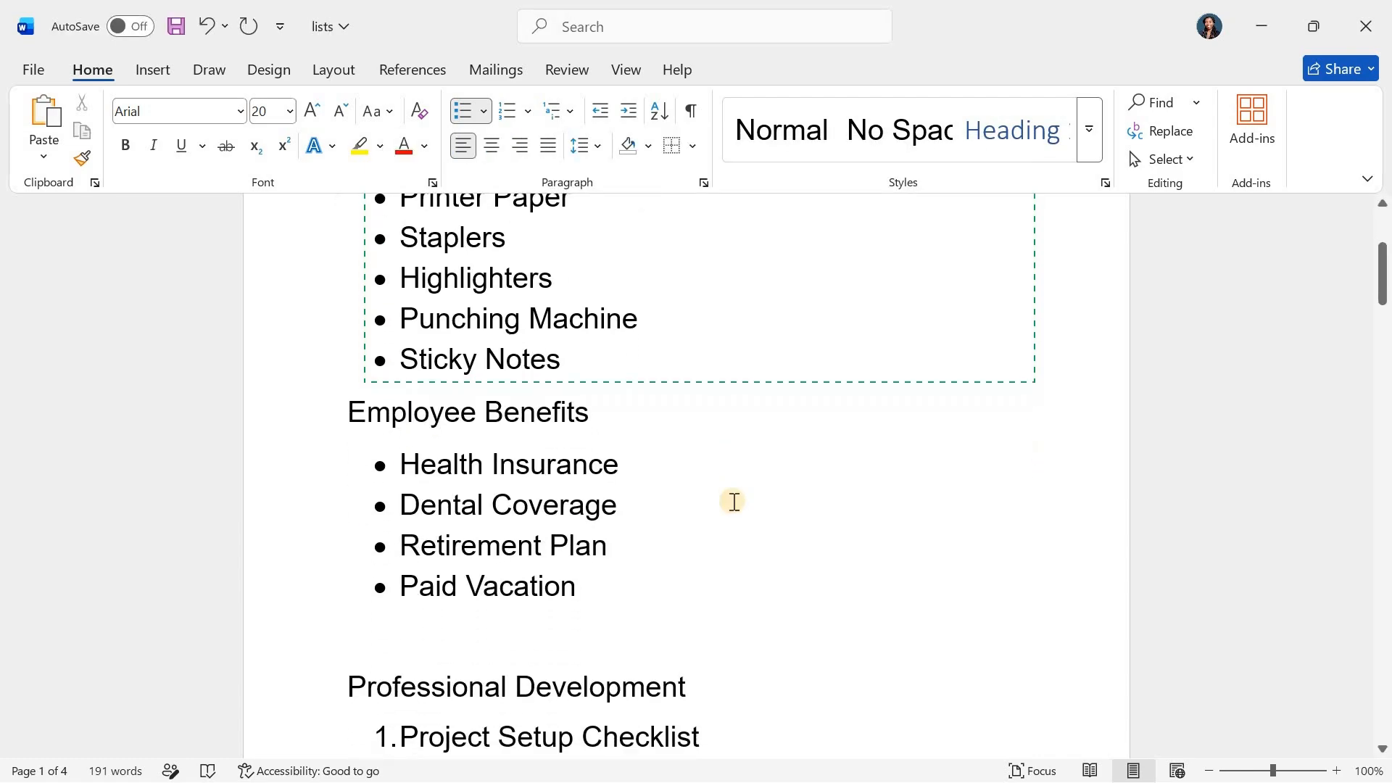
{"action": "left_click", "coordinate": [348, 405]}
{"action": "left_click_drag", "start_coordinate": [348, 405], "coordinate": [622, 606]}
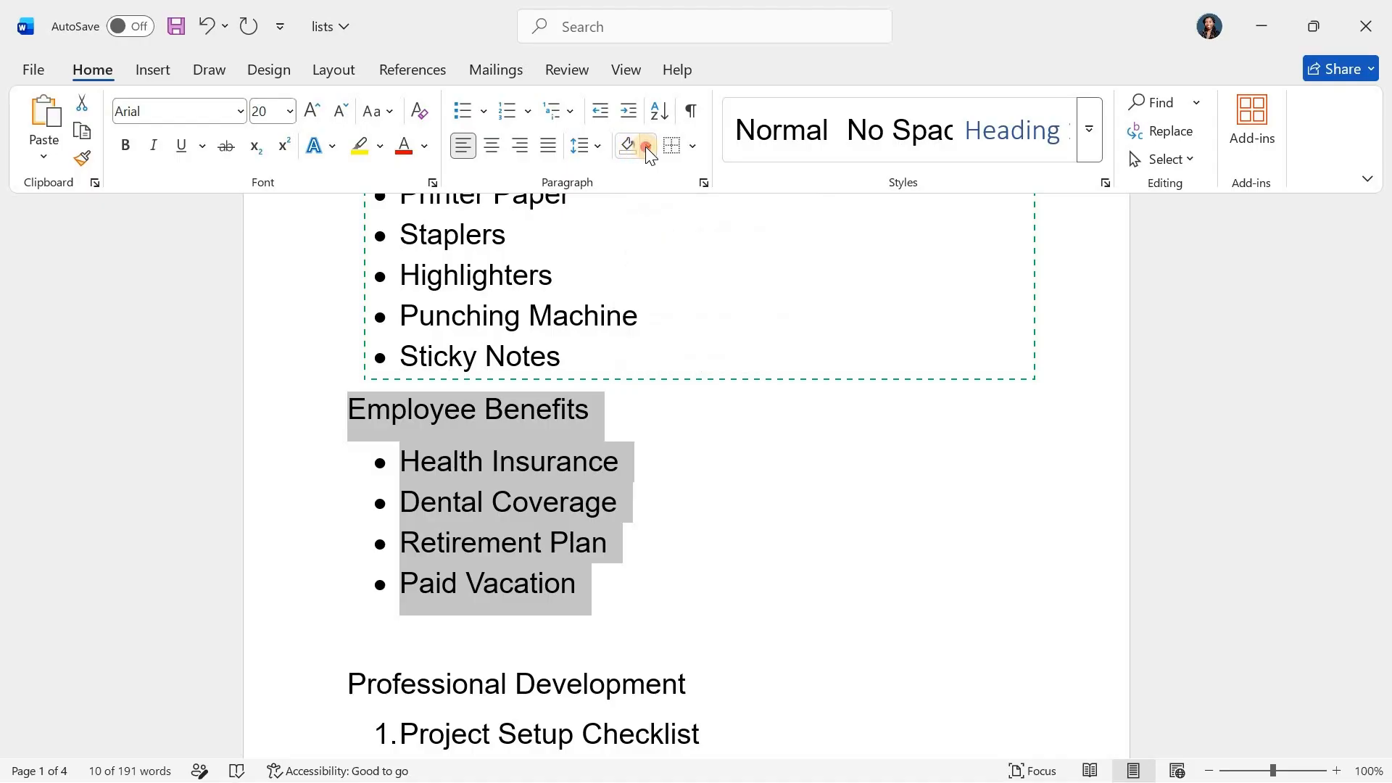
{"action": "left_click", "coordinate": [646, 147]}
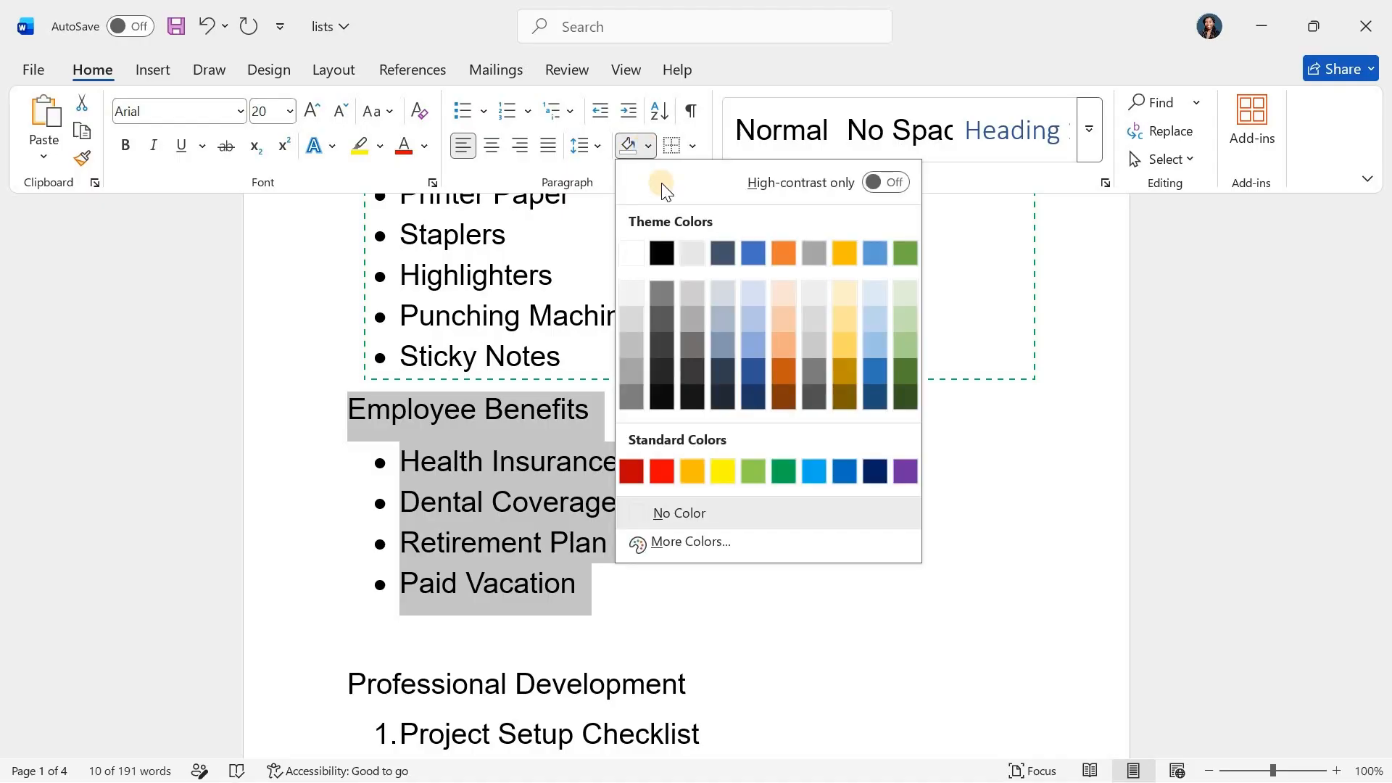
{"action": "left_click", "coordinate": [851, 346]}
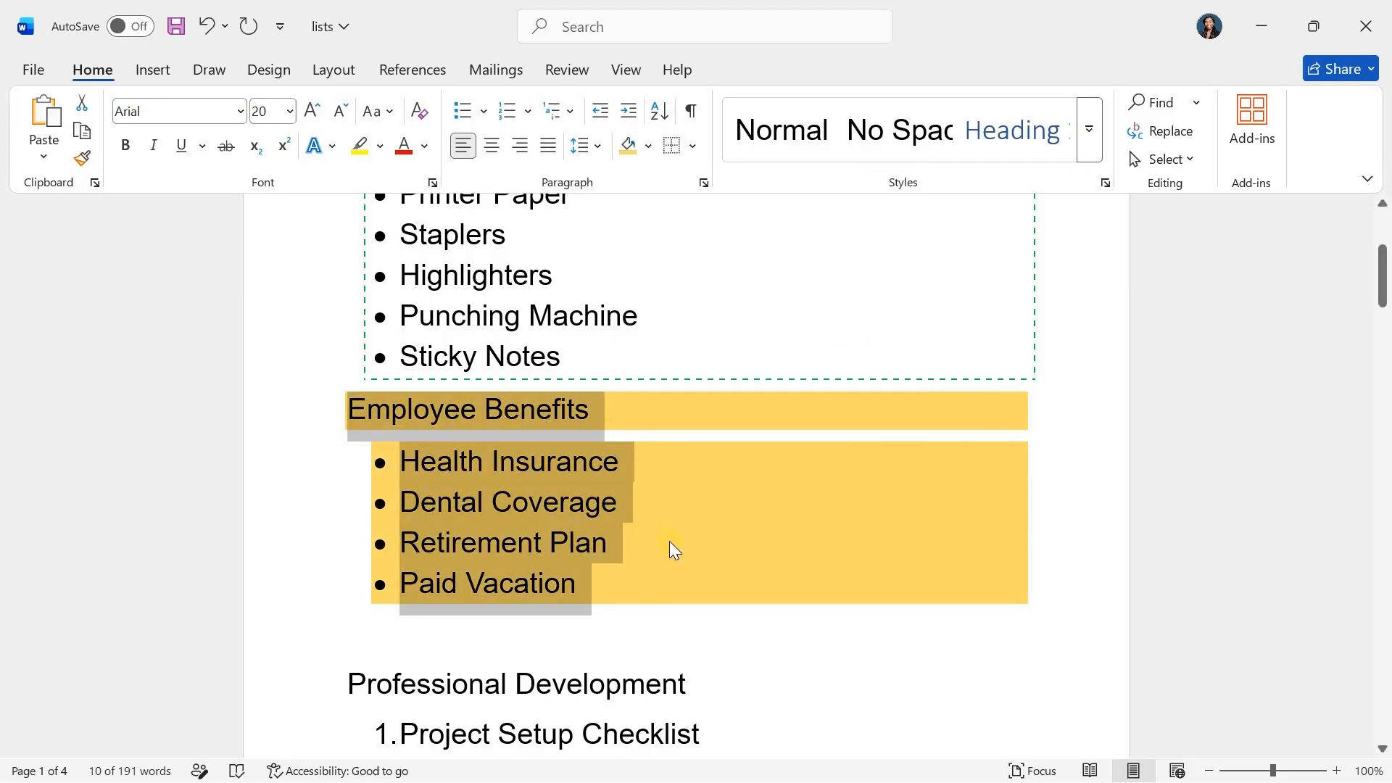
{"action": "left_click", "coordinate": [648, 149]}
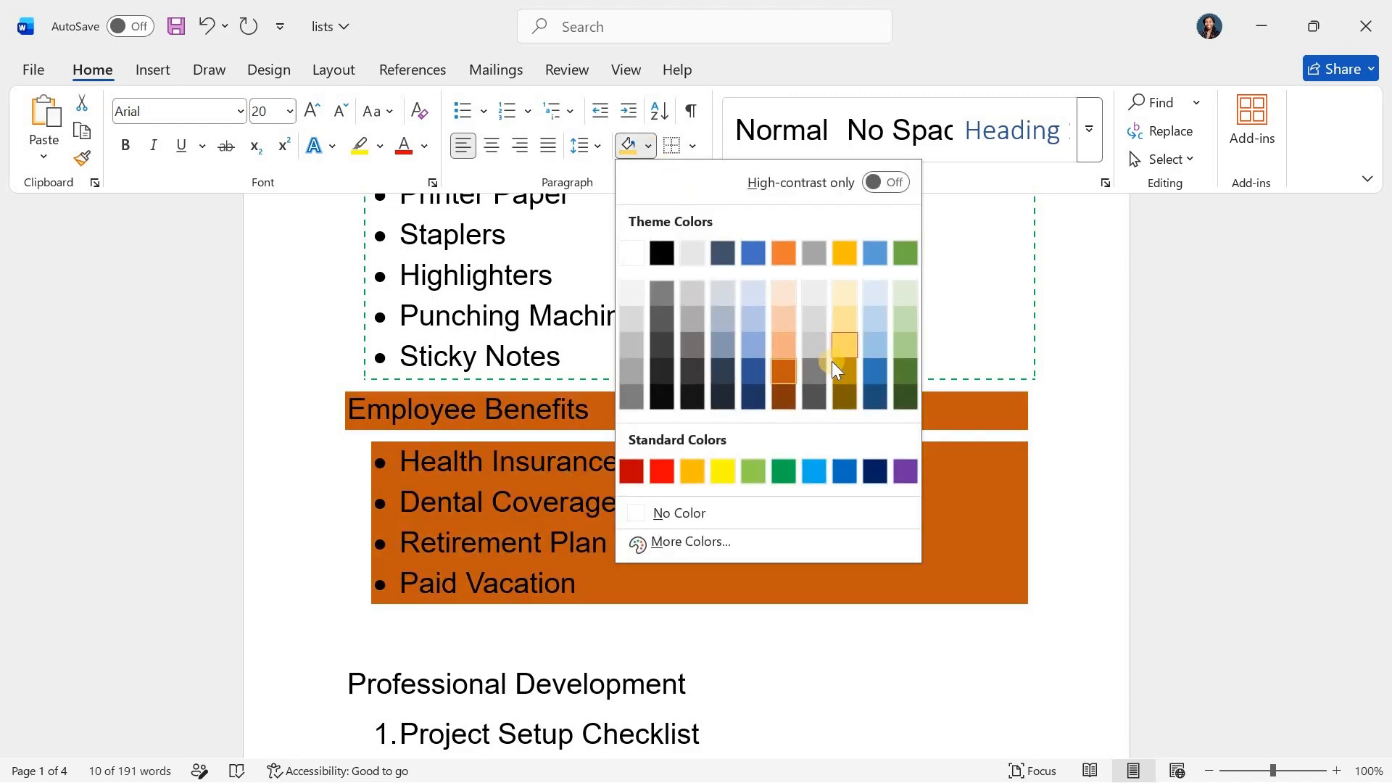
{"action": "left_click", "coordinate": [844, 294]}
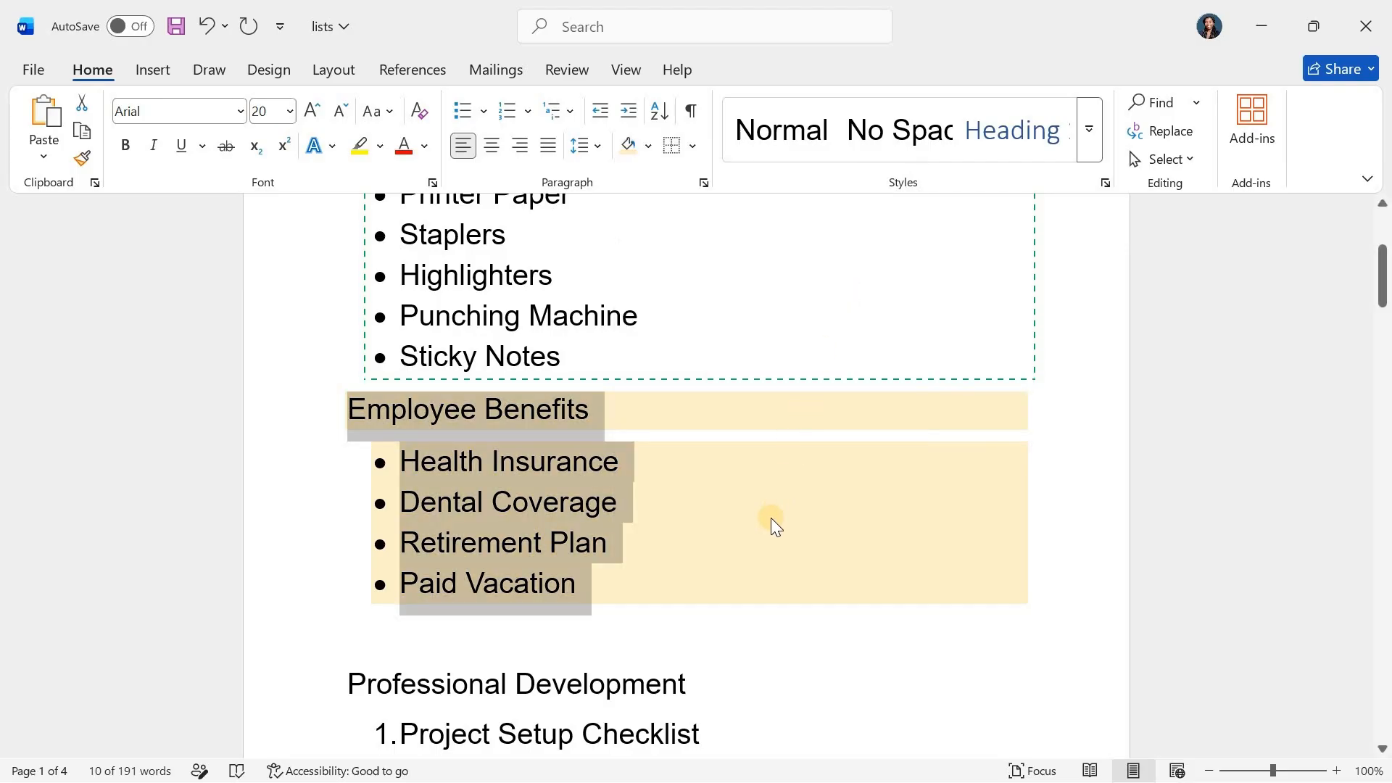
Define a custom shading color for the Employee Benefits heading and list, picking a light green, #CDFFD2
{"action": "scroll", "coordinate": [772, 518], "scroll_direction": "down", "scroll_amount": 1}
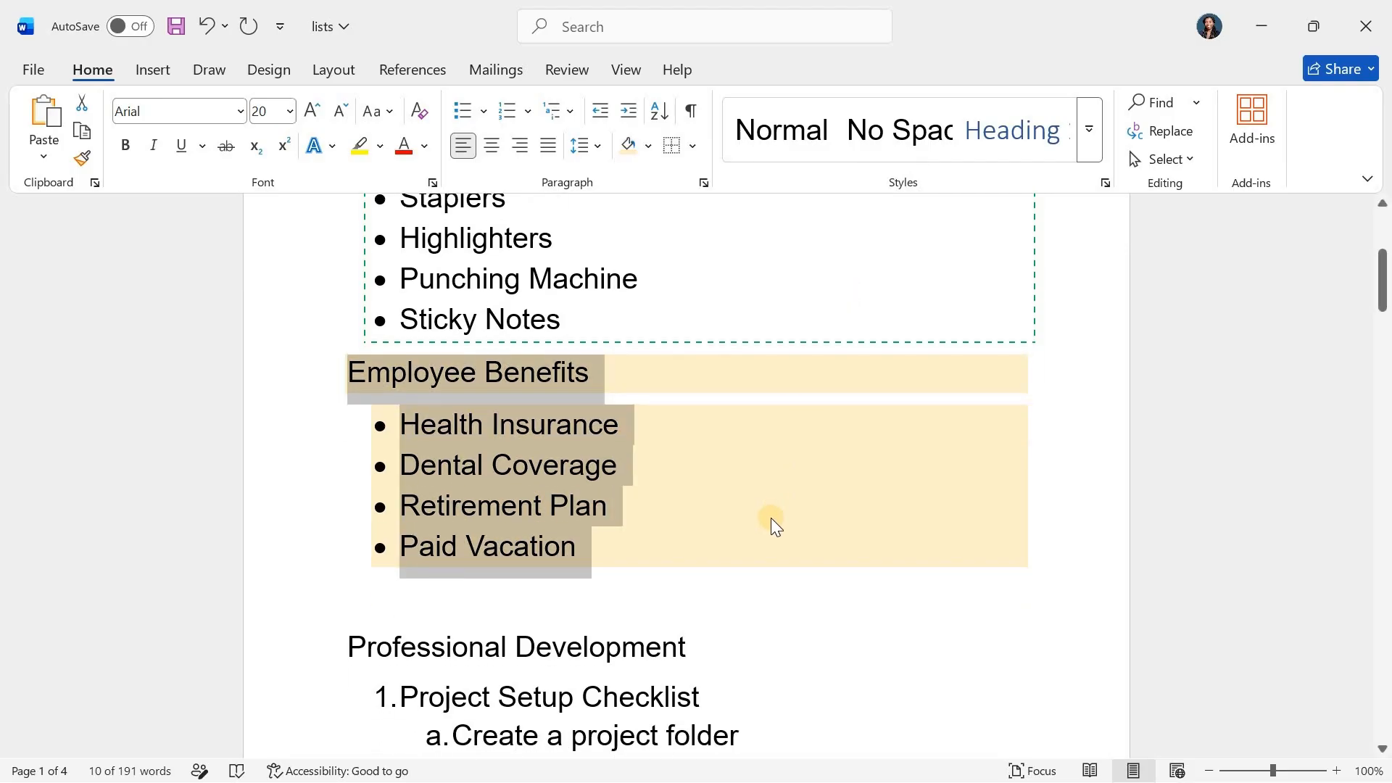
{"action": "left_click", "coordinate": [649, 148]}
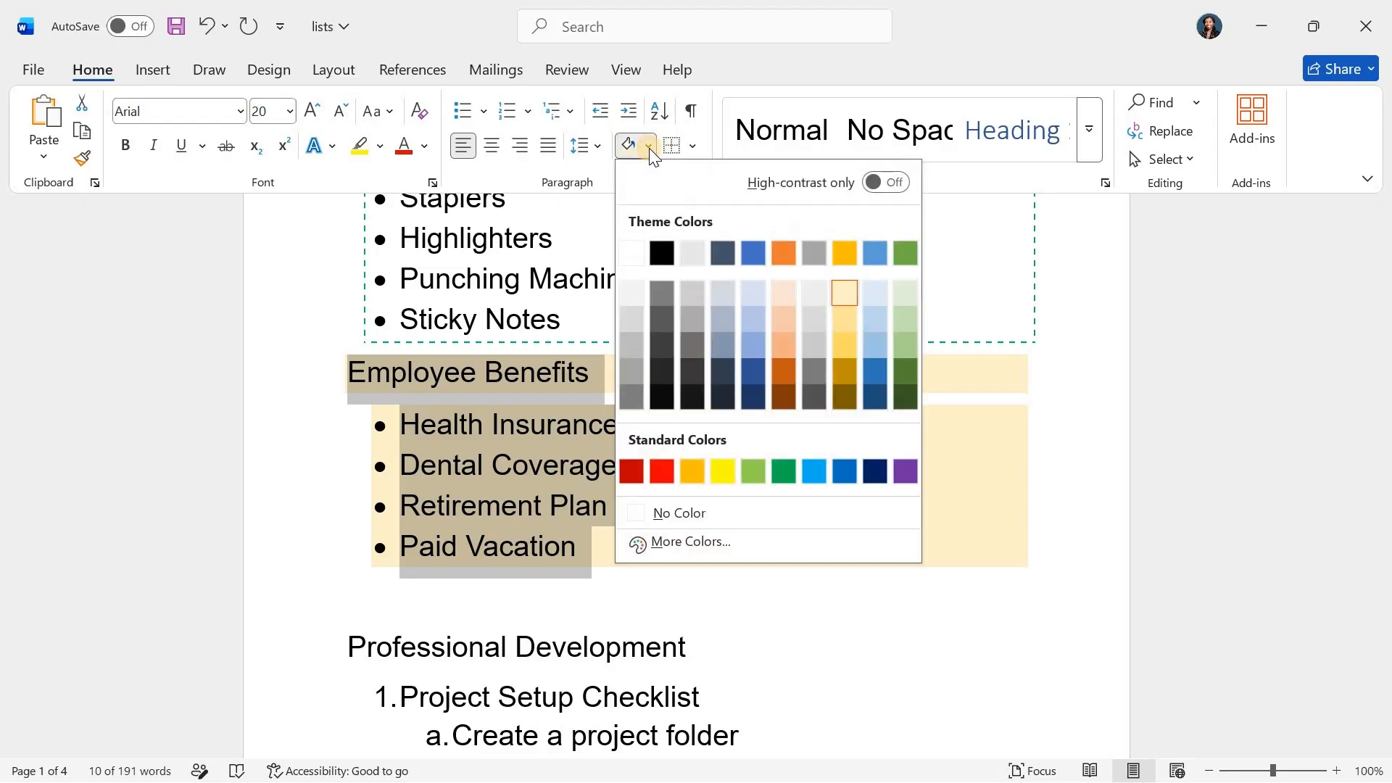
{"action": "left_click", "coordinate": [691, 541]}
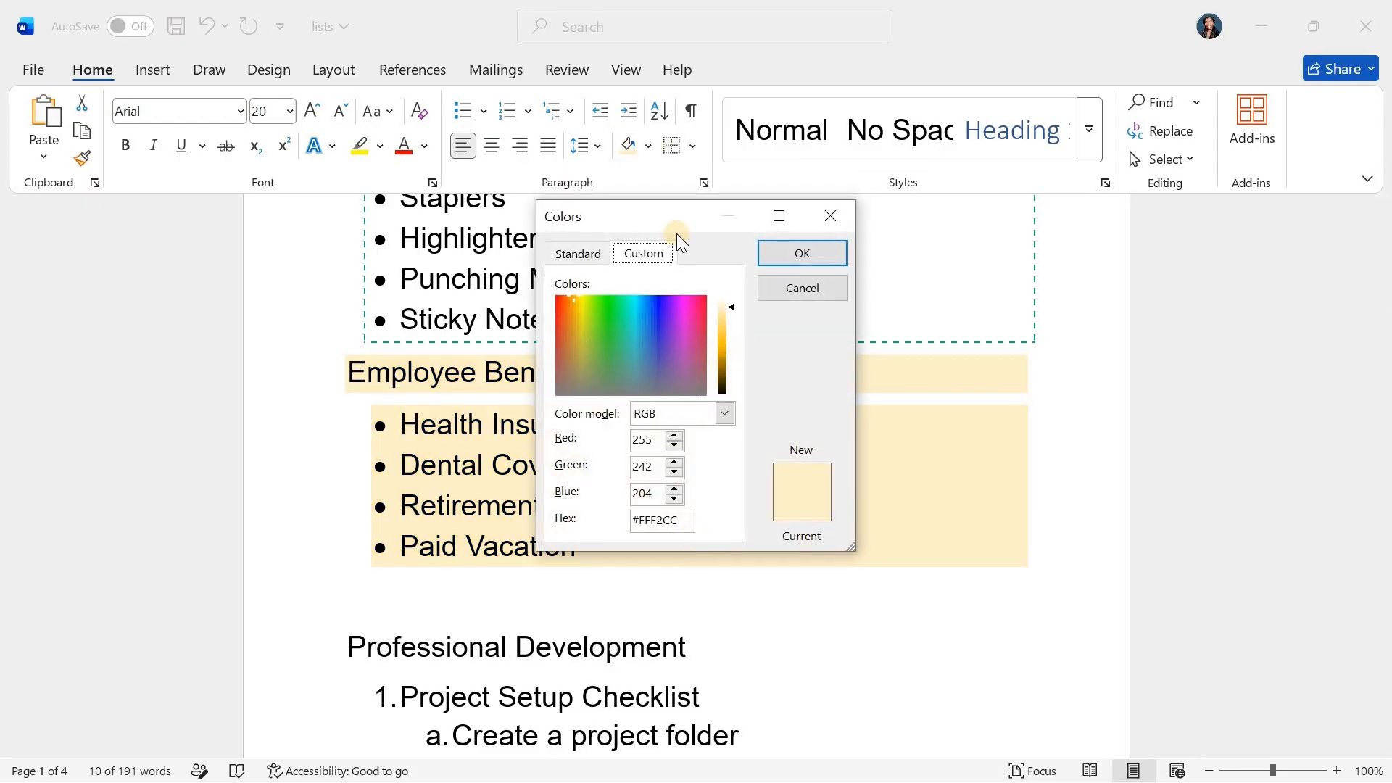
{"action": "left_click_drag", "start_coordinate": [663, 222], "coordinate": [852, 205]}
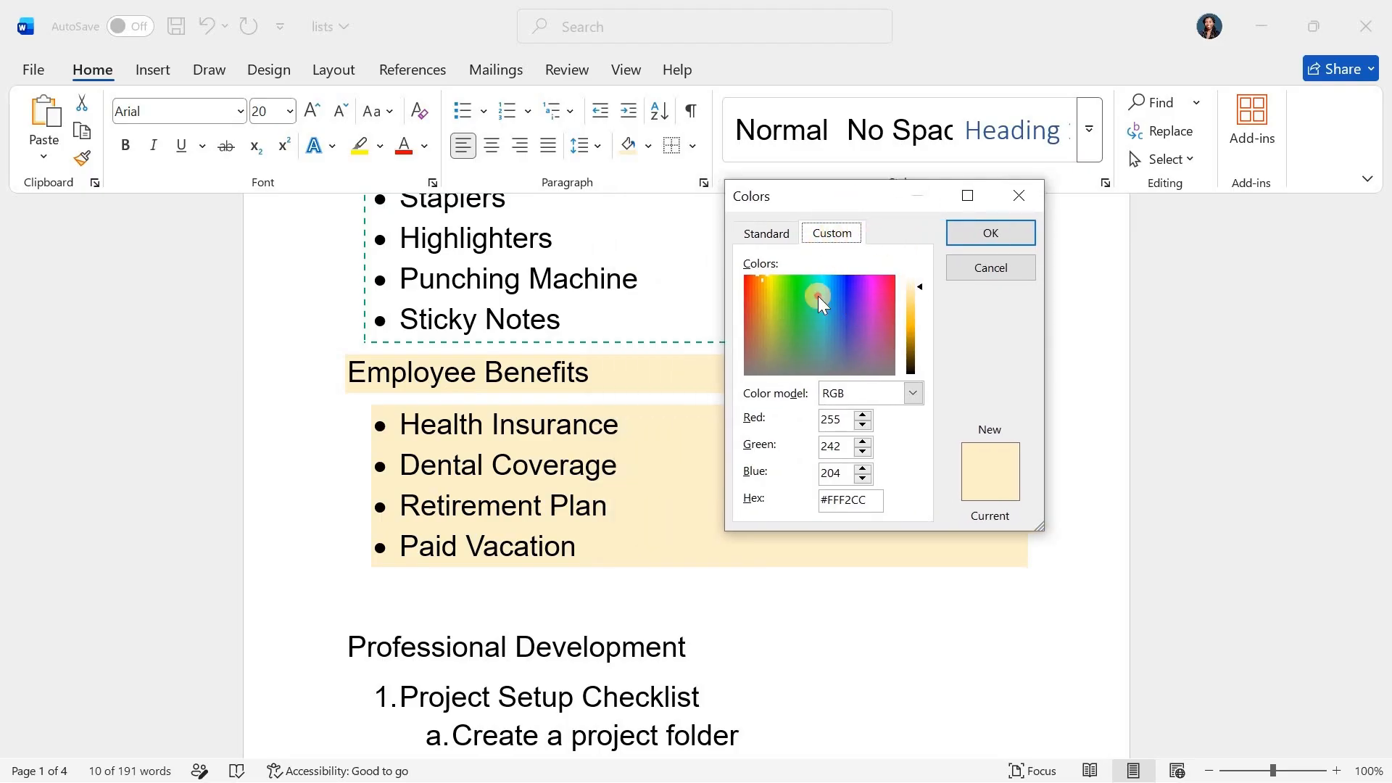
{"action": "left_click_drag", "start_coordinate": [818, 296], "coordinate": [851, 302]}
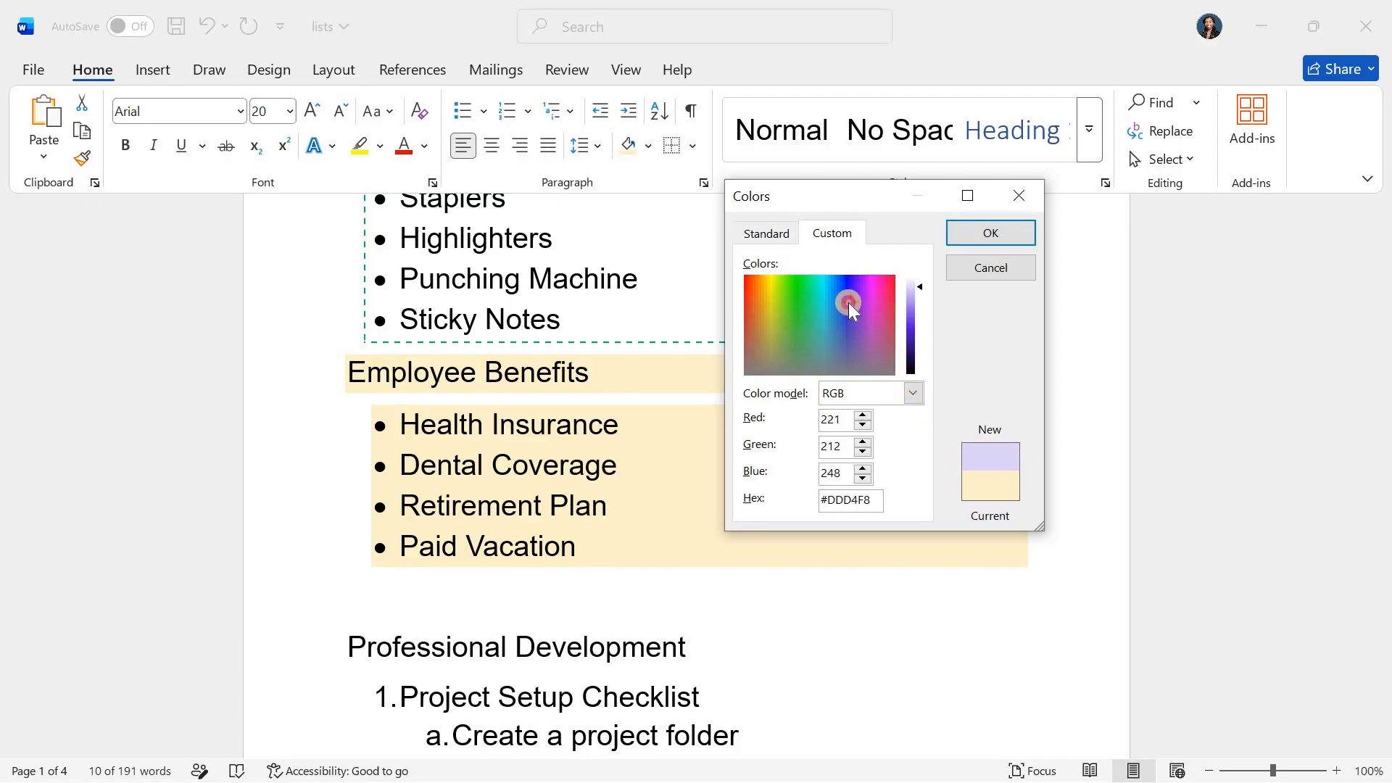
{"action": "left_click_drag", "start_coordinate": [848, 302], "coordinate": [796, 270]}
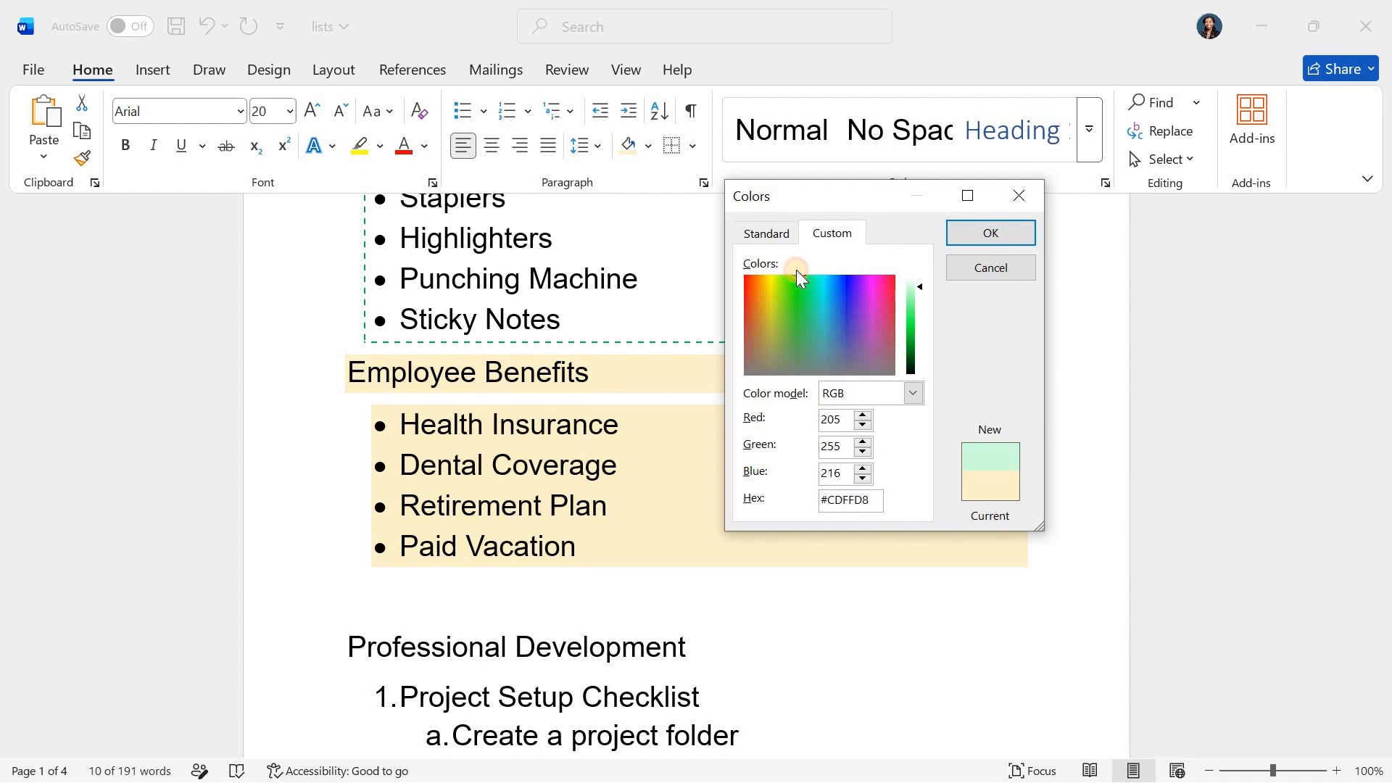
Switch the custom color's model to HSL and back to RGB
{"action": "left_click", "coordinate": [915, 393]}
{"action": "left_click", "coordinate": [860, 430]}
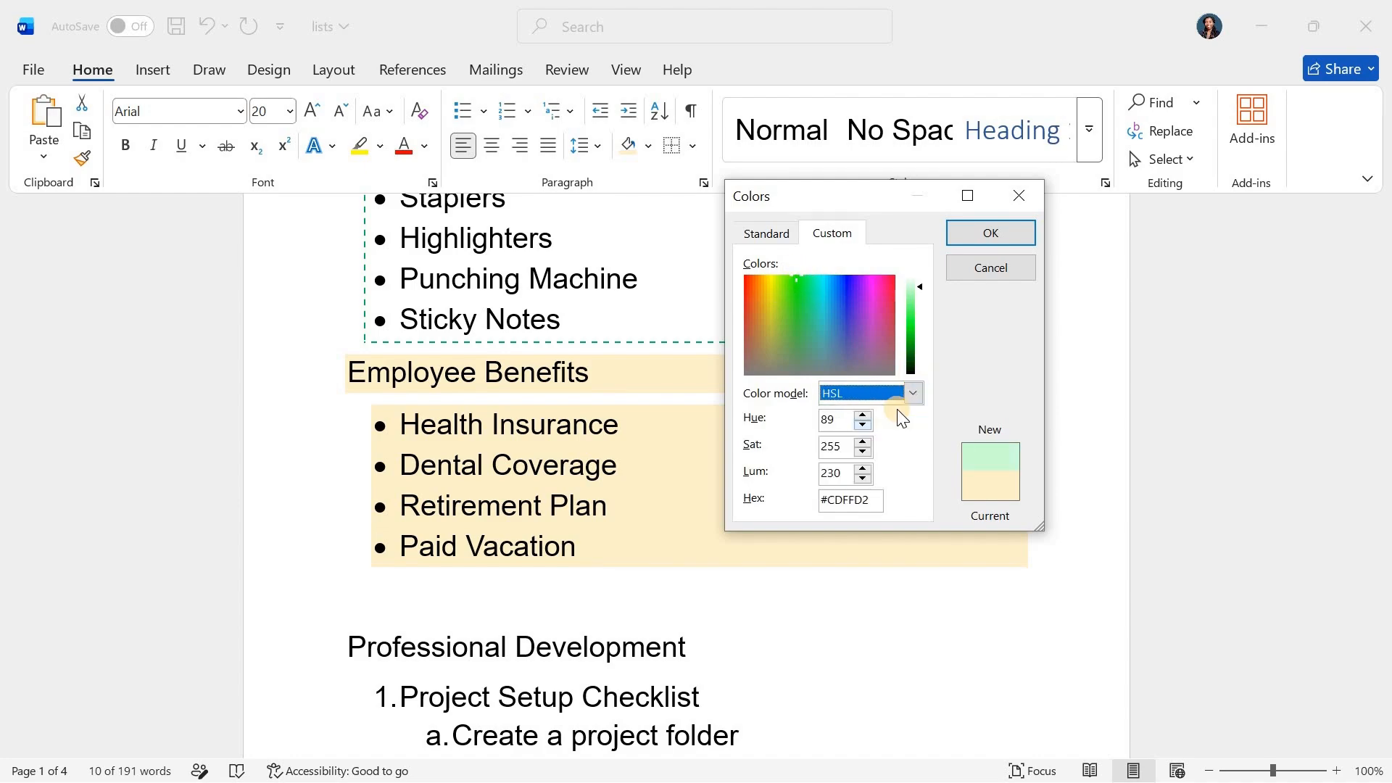
{"action": "left_click", "coordinate": [914, 393]}
{"action": "left_click", "coordinate": [863, 414]}
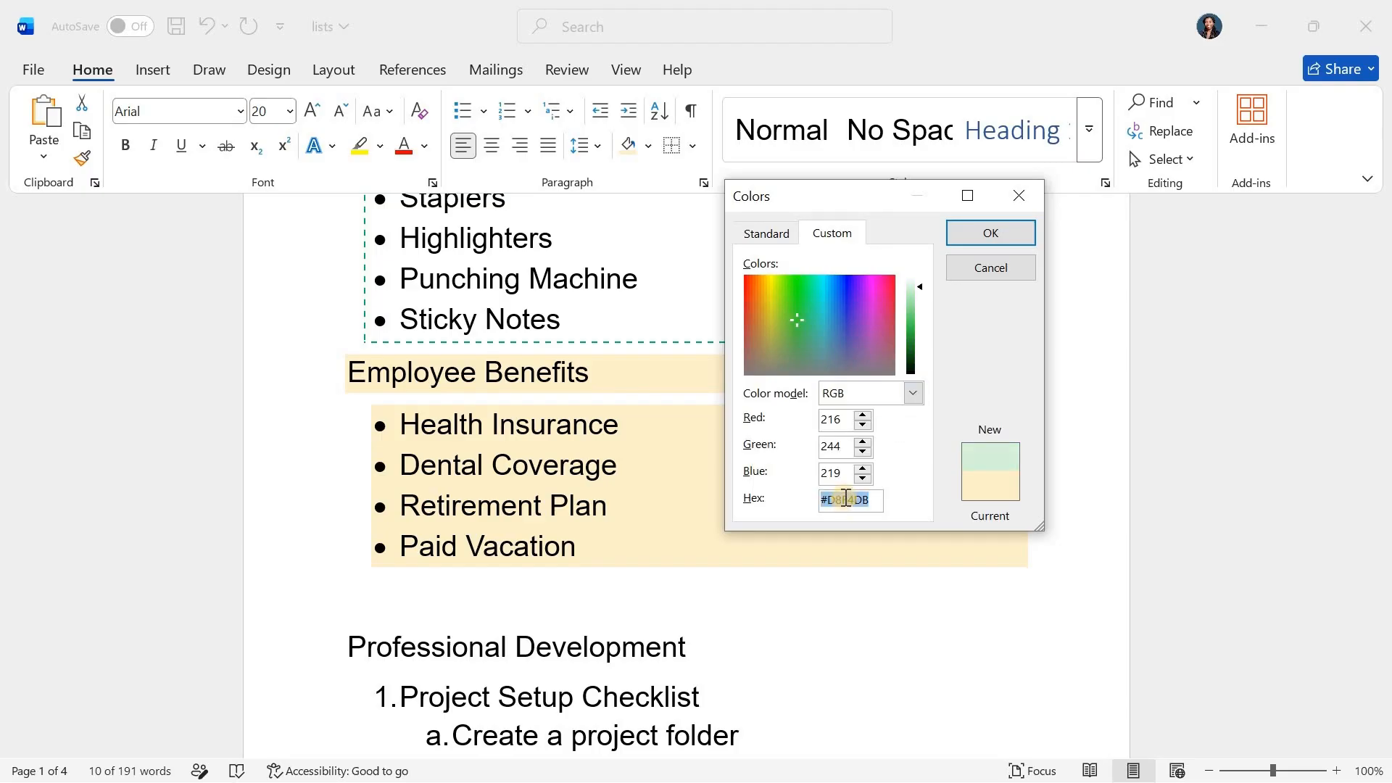
Pick the light aqua custom color #D7F4F5 and apply it as shading to the Employee Benefits heading and bullet items
{"action": "left_click", "coordinate": [820, 312]}
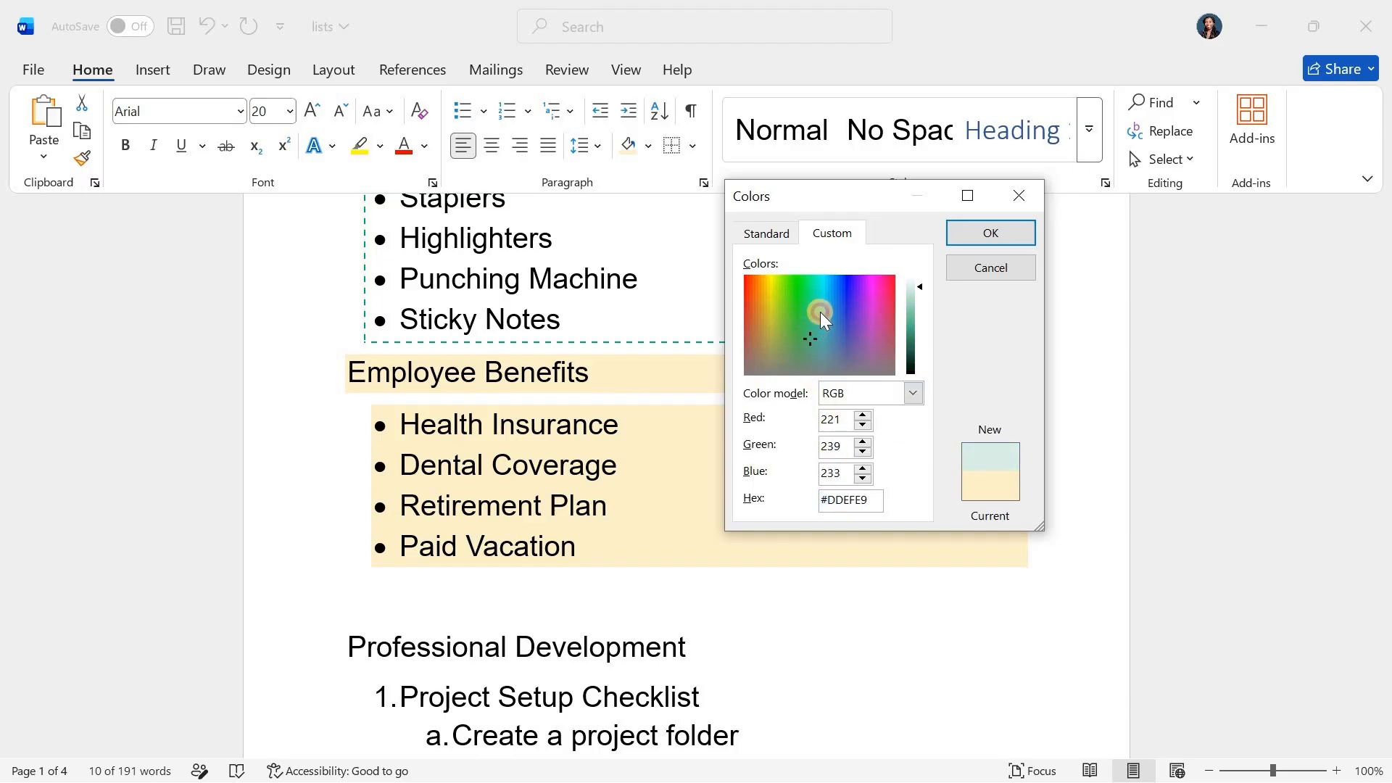
{"action": "left_click", "coordinate": [990, 229]}
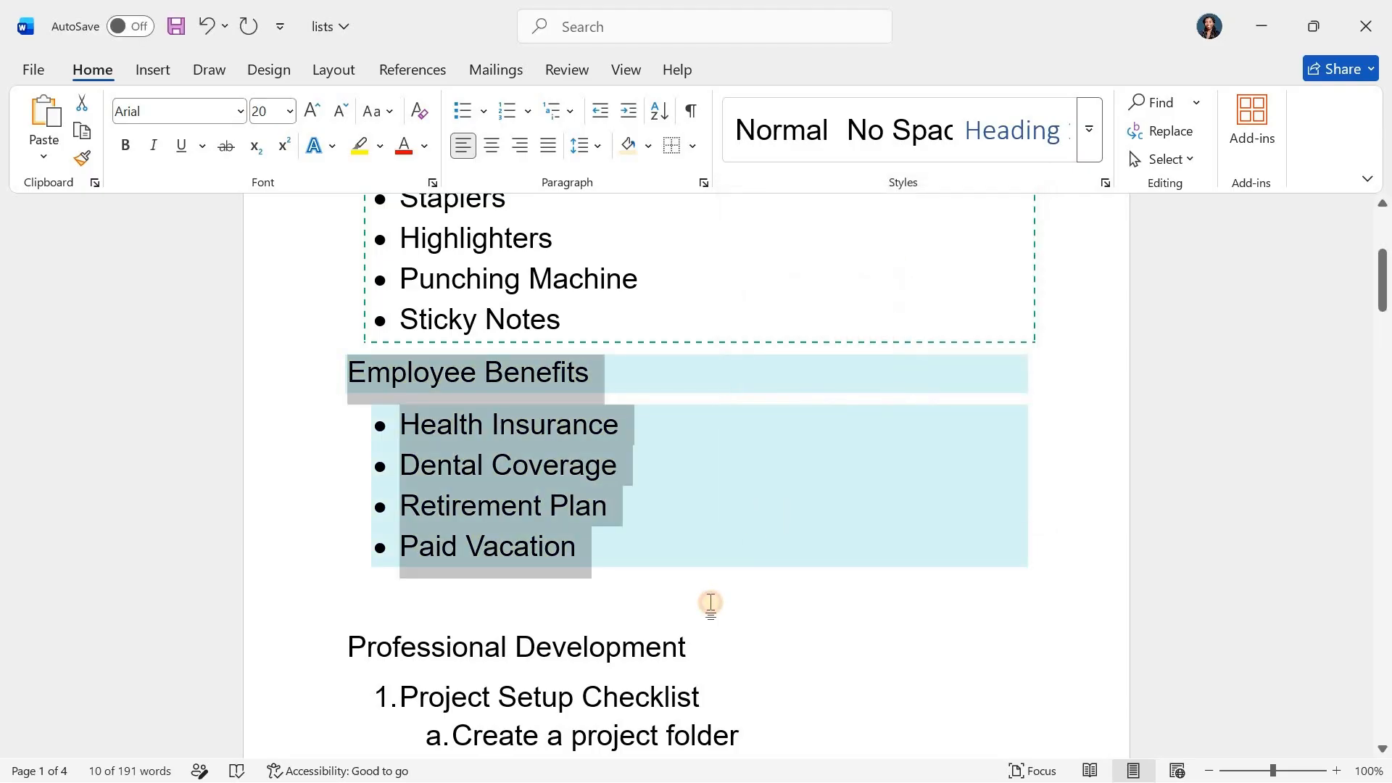
{"action": "left_click", "coordinate": [708, 599]}
{"action": "scroll", "coordinate": [506, 462], "scroll_direction": "down", "scroll_amount": 1}
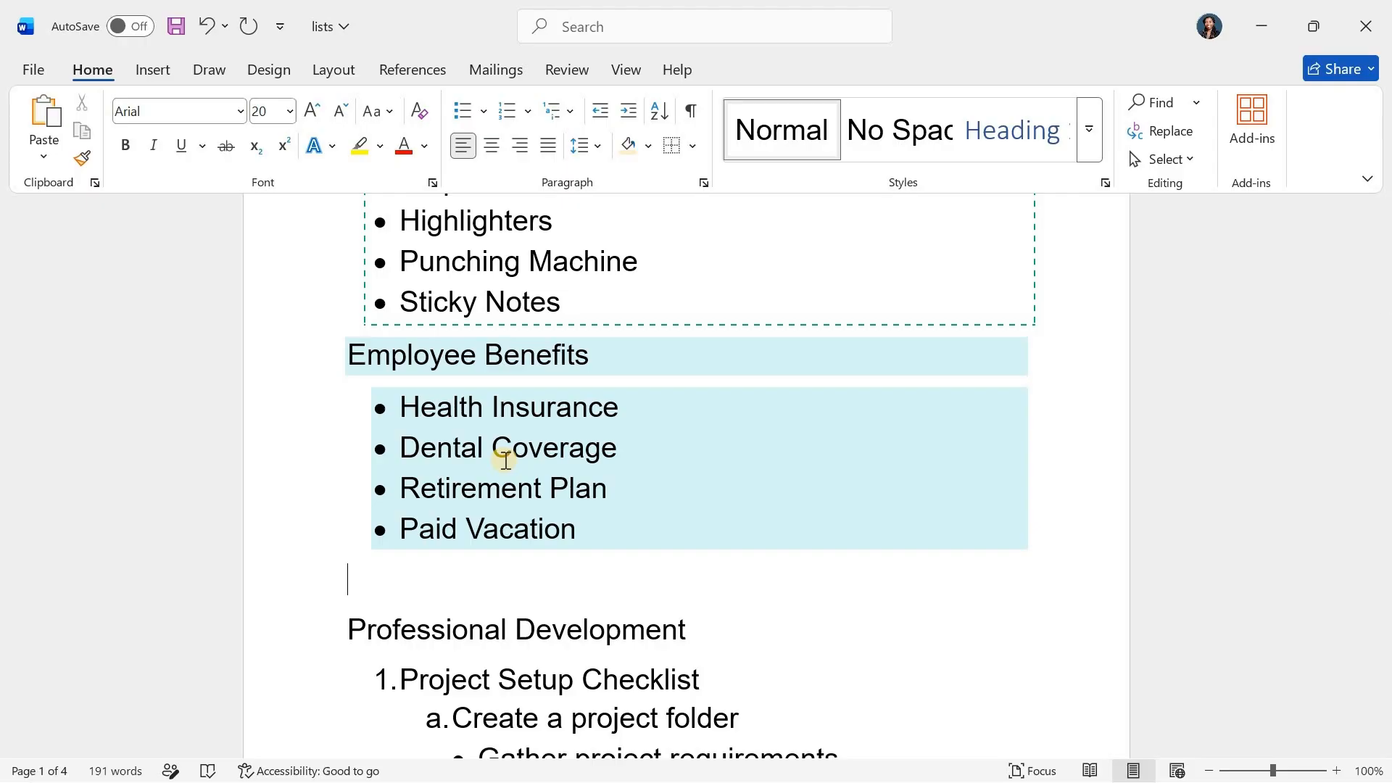
{"action": "scroll", "coordinate": [506, 461], "scroll_direction": "down", "scroll_amount": 1}
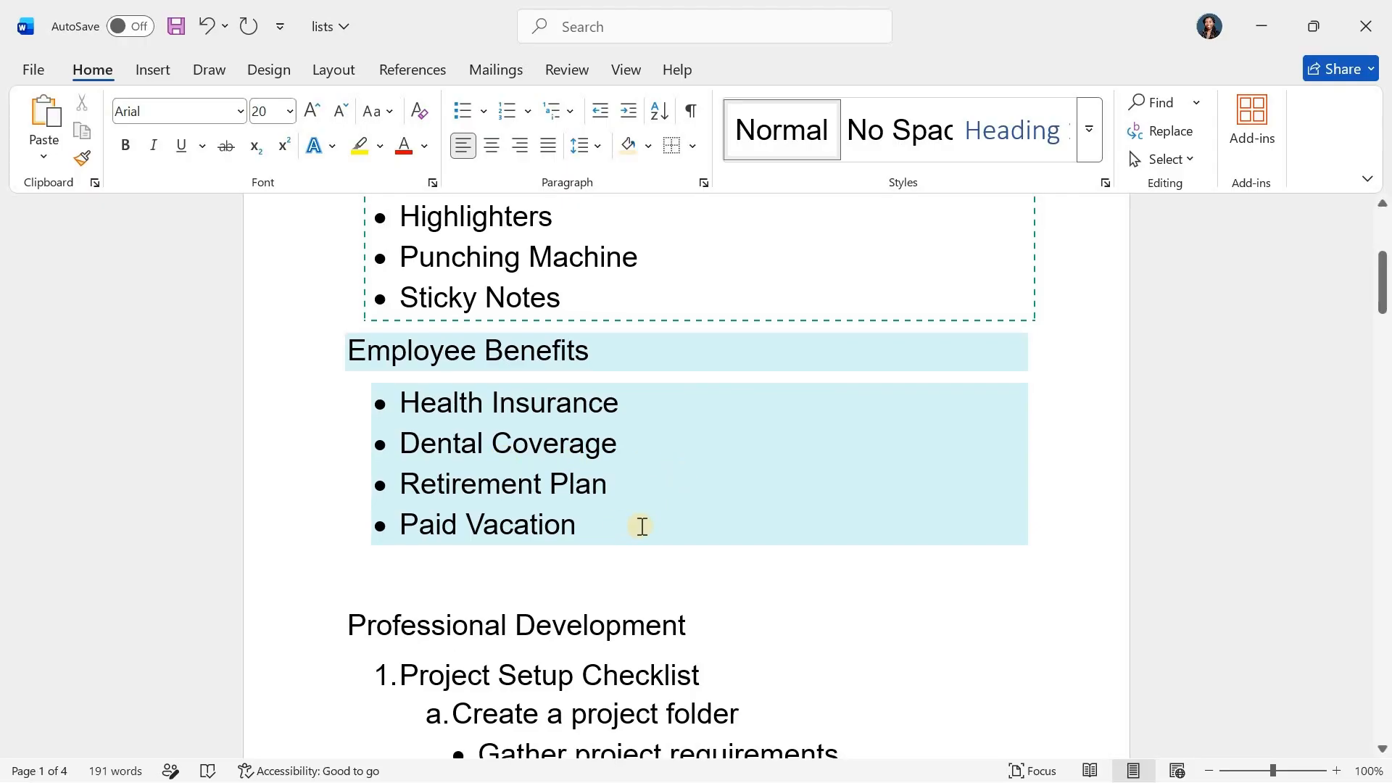
Shade the Employee Benefits heading and bullet items in the last-used pale gold, and clear the shading with No Color
{"action": "mouse_move", "coordinate": [647, 533]}
{"action": "left_mouse_down"}
{"action": "mouse_move", "coordinate": [475, 466]}
{"action": "mouse_move", "coordinate": [335, 360]}
{"action": "left_mouse_up"}
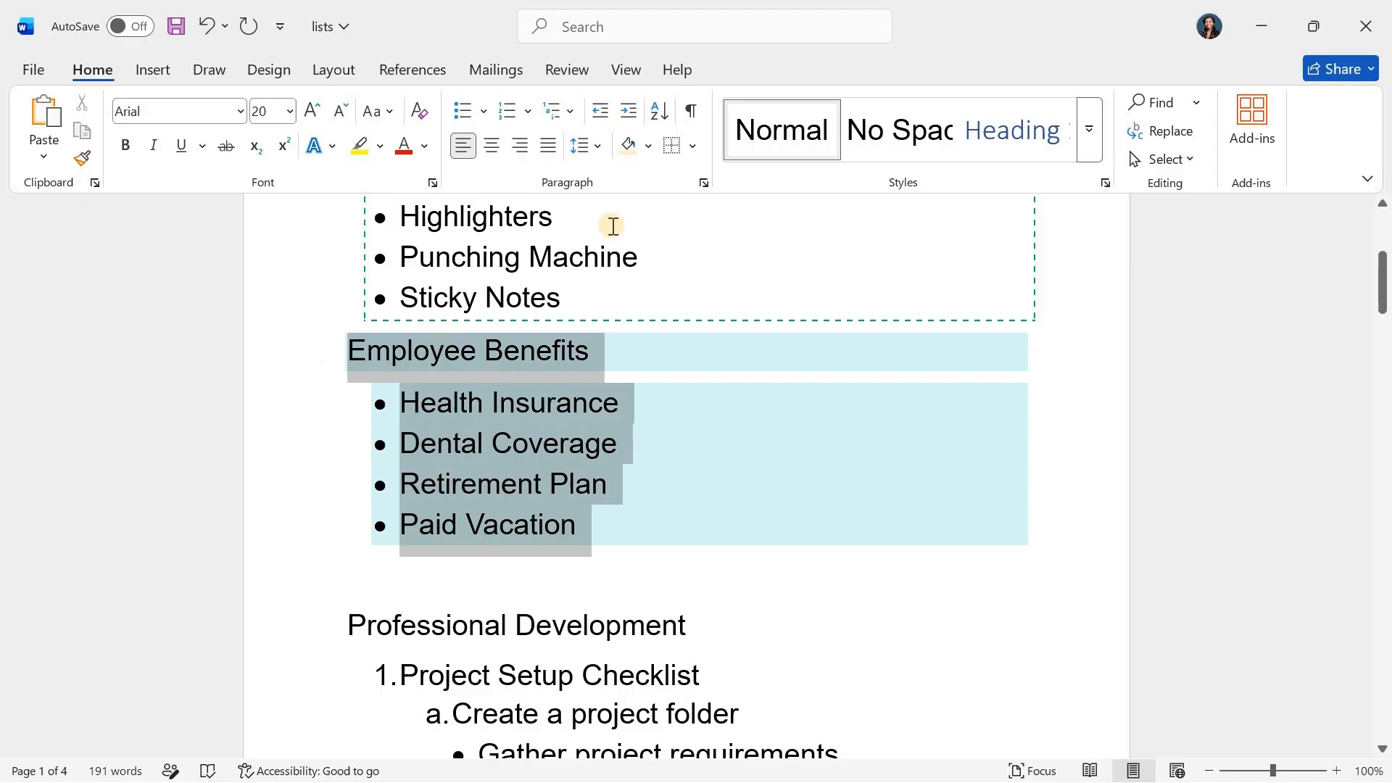
{"action": "left_click", "coordinate": [627, 144]}
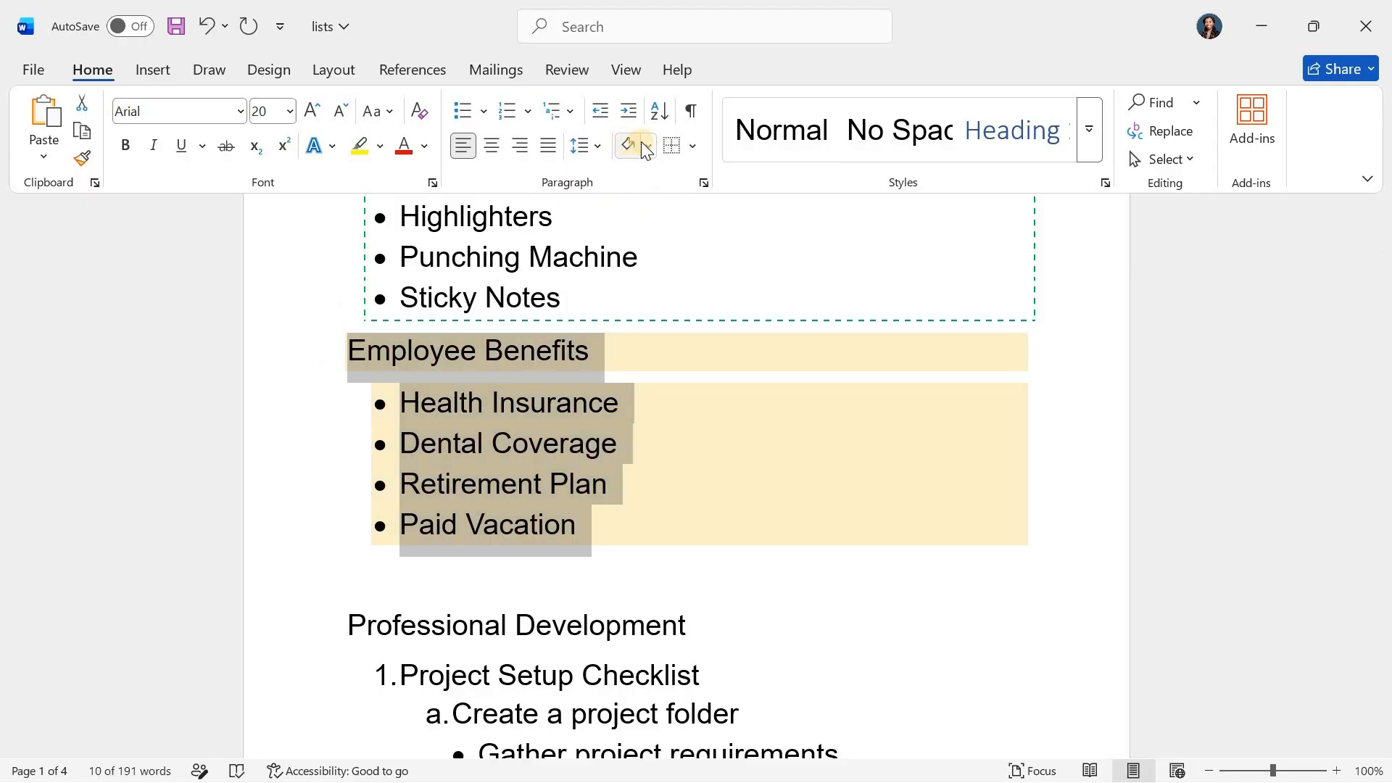
{"action": "left_click", "coordinate": [649, 145]}
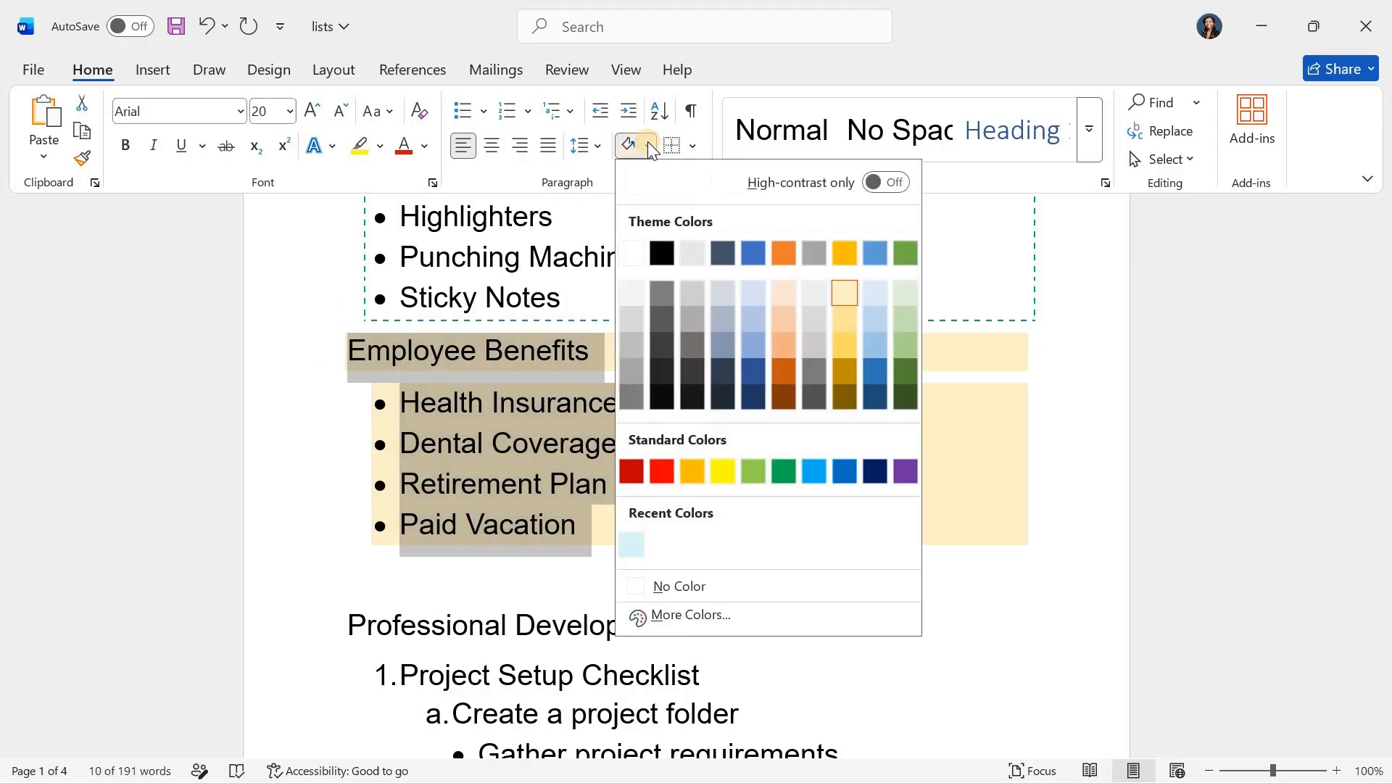
{"action": "left_click", "coordinate": [663, 586]}
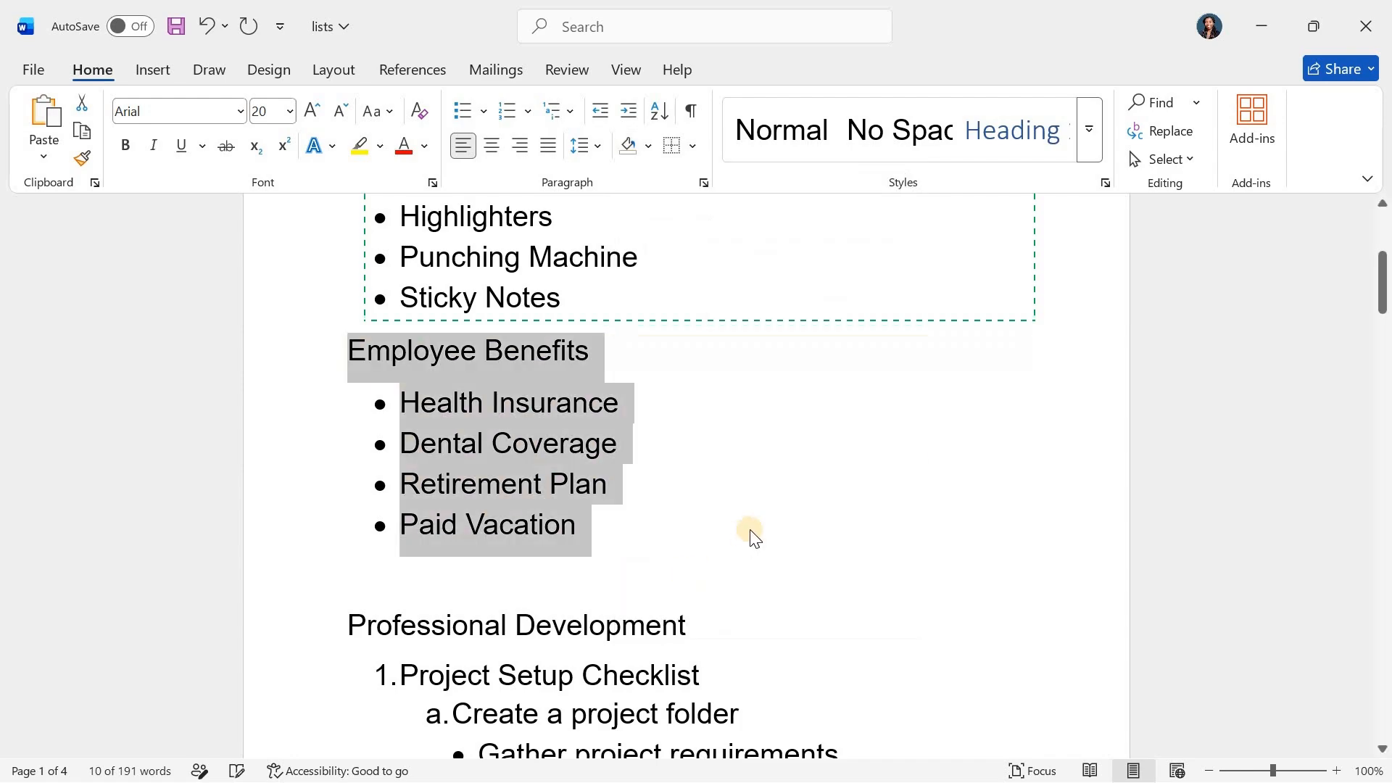
{"action": "left_click", "coordinate": [750, 531]}
Shade the Employee Benefits heading and its four bullet items with a medium gray theme color
{"action": "mouse_move", "coordinate": [623, 525]}
{"action": "left_mouse_down"}
{"action": "mouse_move", "coordinate": [404, 404]}
{"action": "mouse_move", "coordinate": [346, 351]}
{"action": "left_mouse_up"}
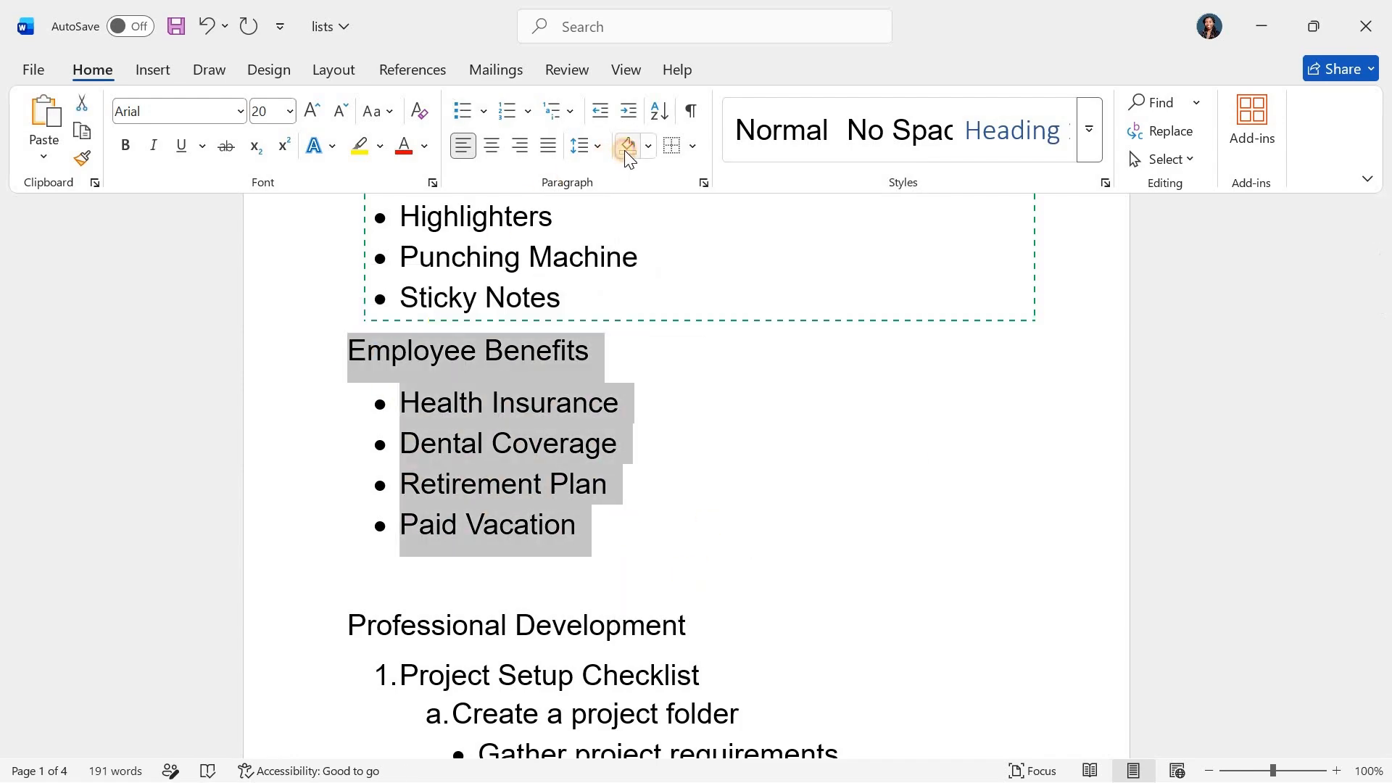
{"action": "left_click", "coordinate": [646, 144]}
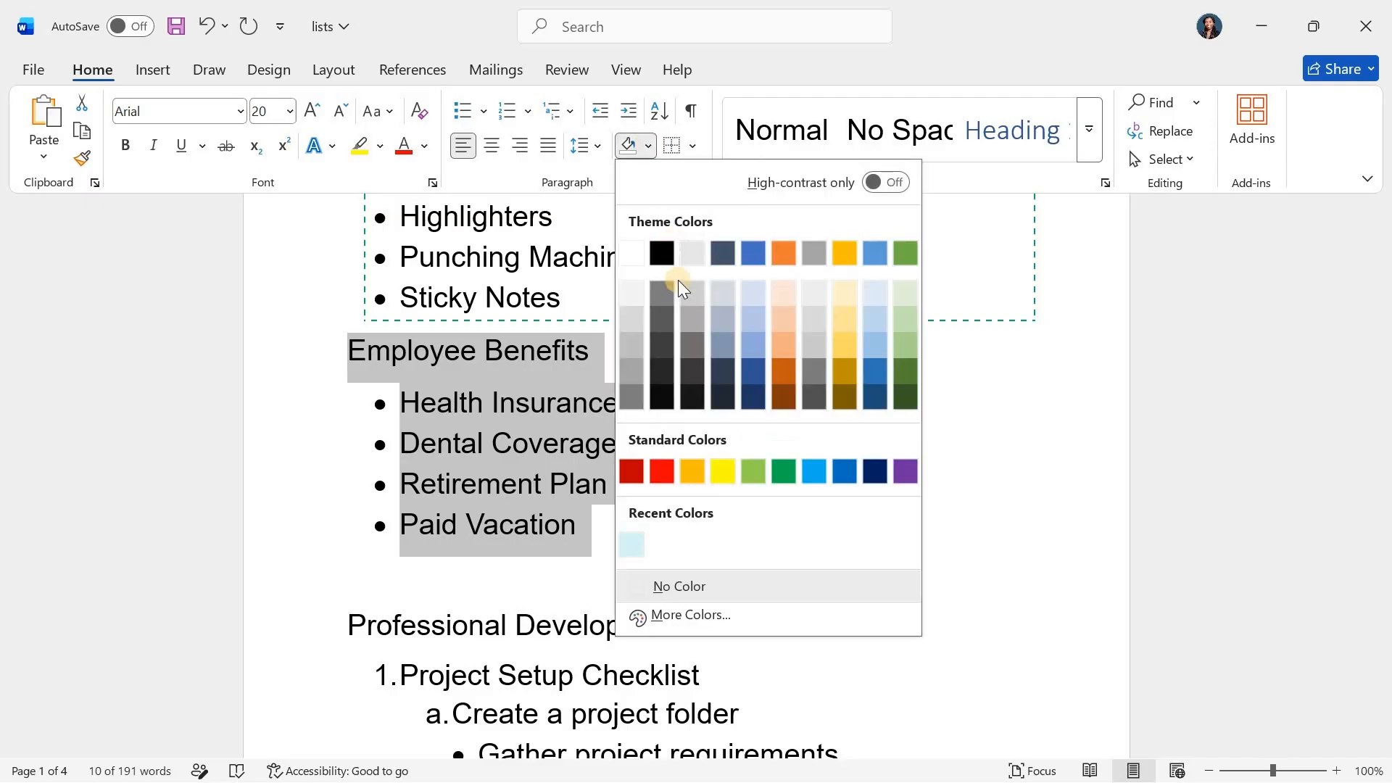
{"action": "left_click", "coordinate": [683, 316]}
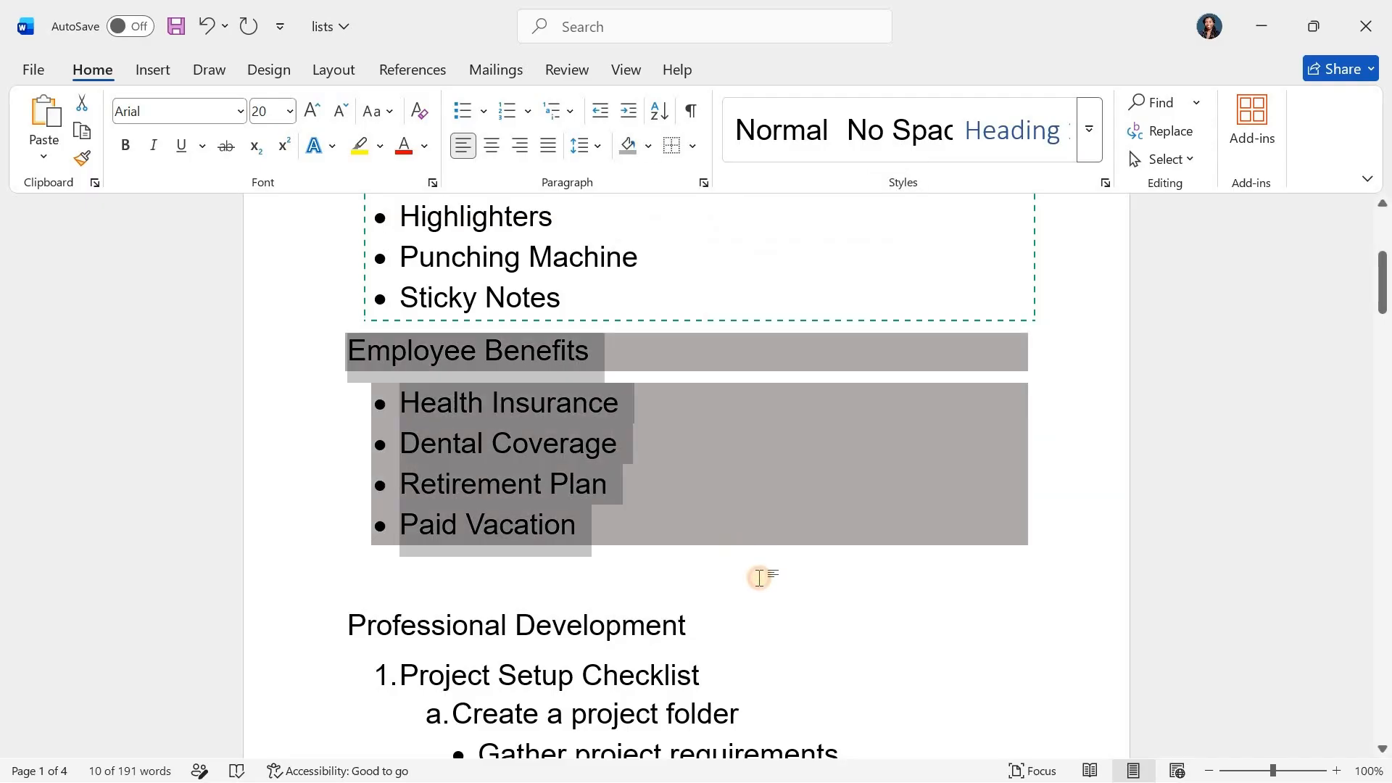
{"action": "left_click", "coordinate": [842, 523]}
{"action": "scroll", "coordinate": [846, 523], "scroll_direction": "down", "scroll_amount": 1}
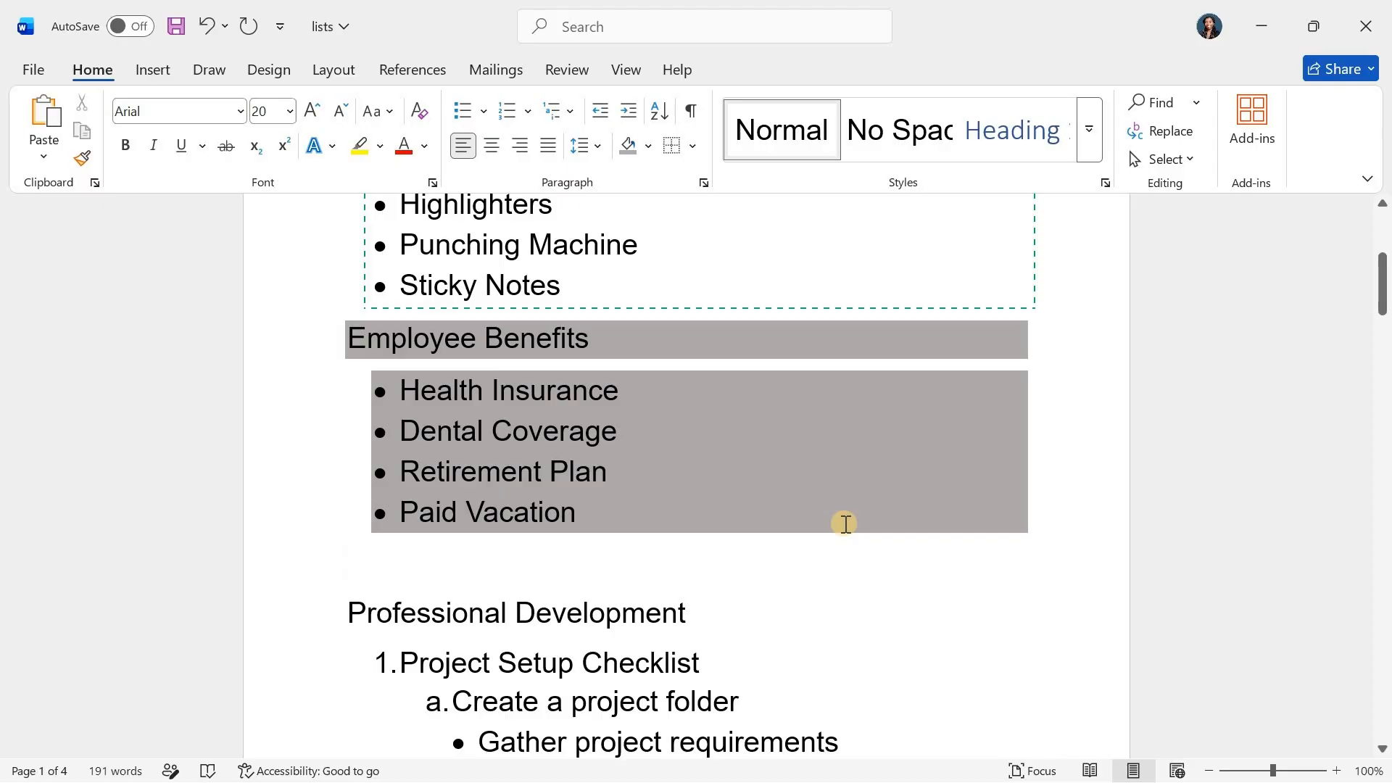
{"action": "scroll", "coordinate": [845, 523], "scroll_direction": "down", "scroll_amount": 3}
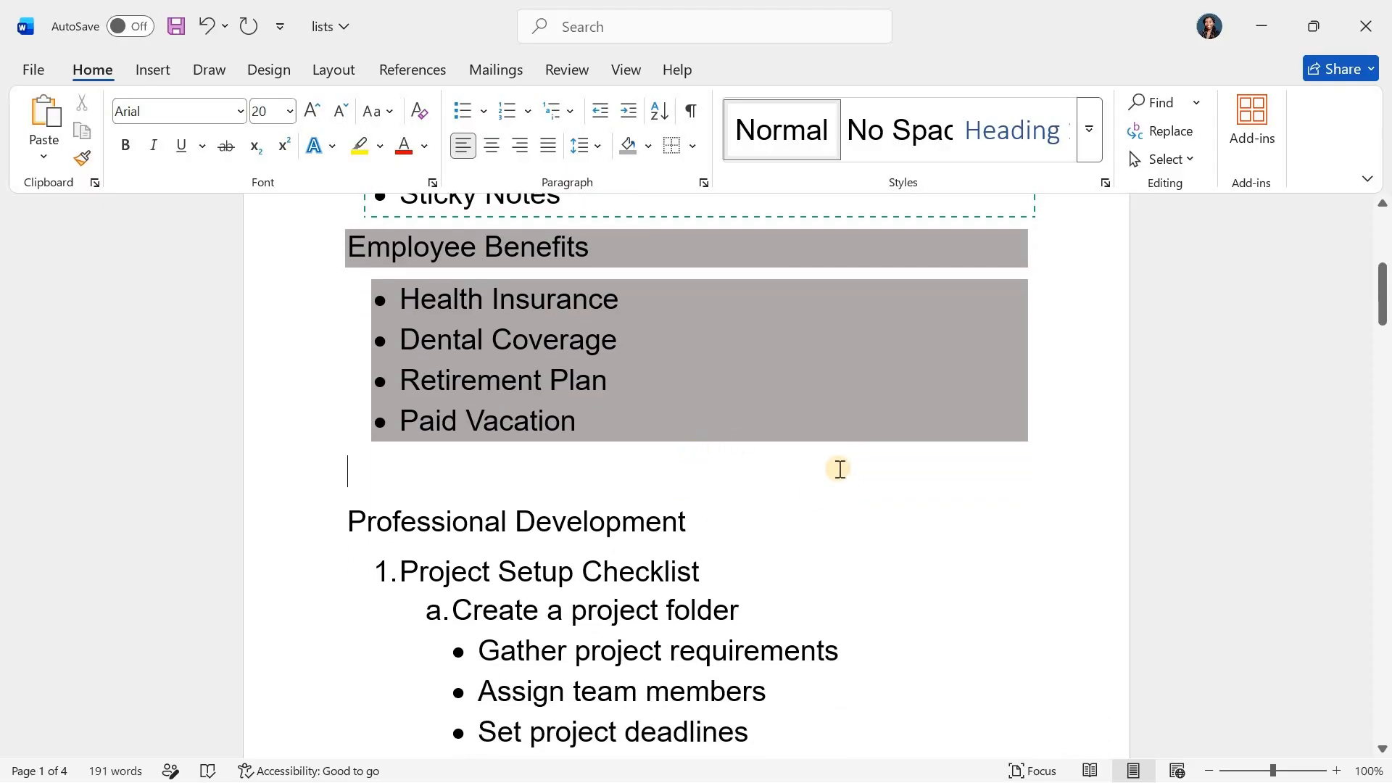
{"action": "scroll", "coordinate": [824, 430], "scroll_direction": "up", "scroll_amount": 3}
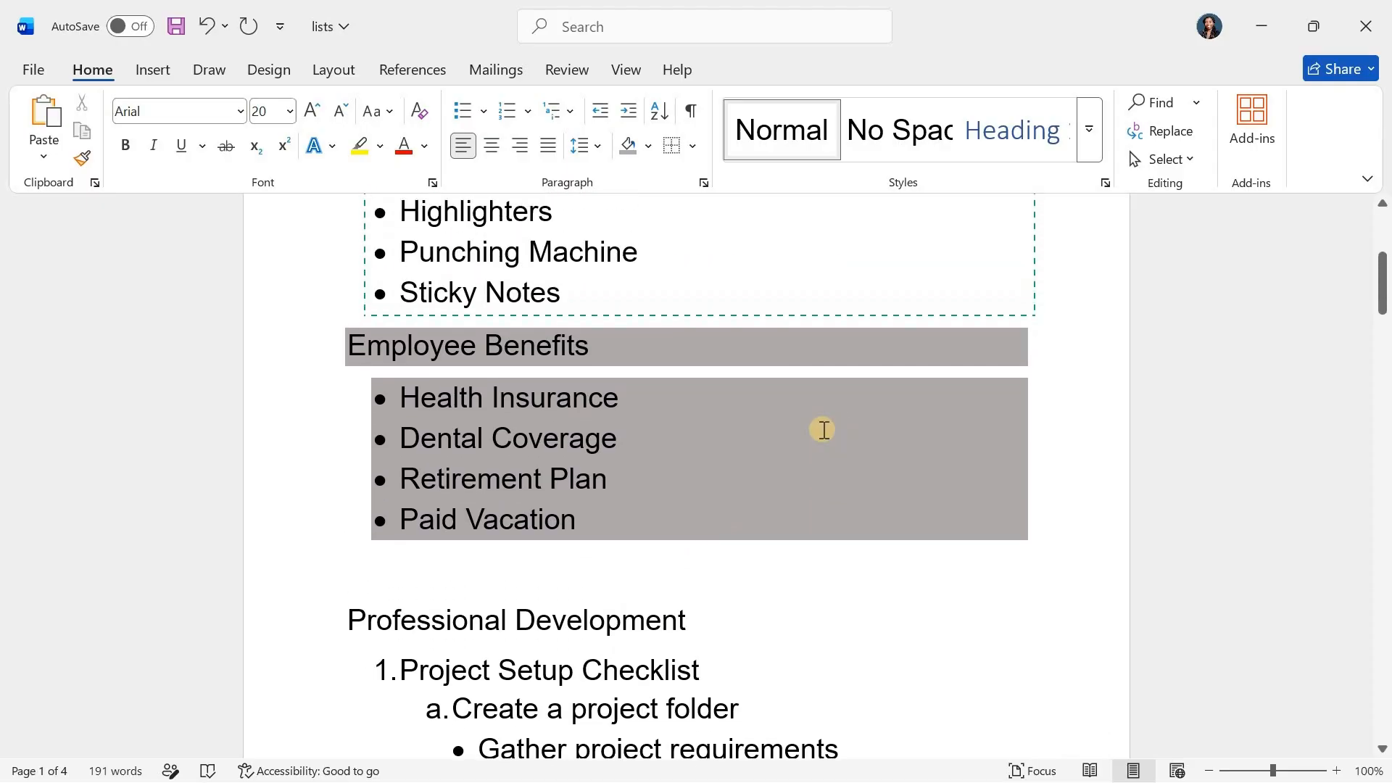
{"action": "scroll", "coordinate": [824, 430], "scroll_direction": "up", "scroll_amount": 2}
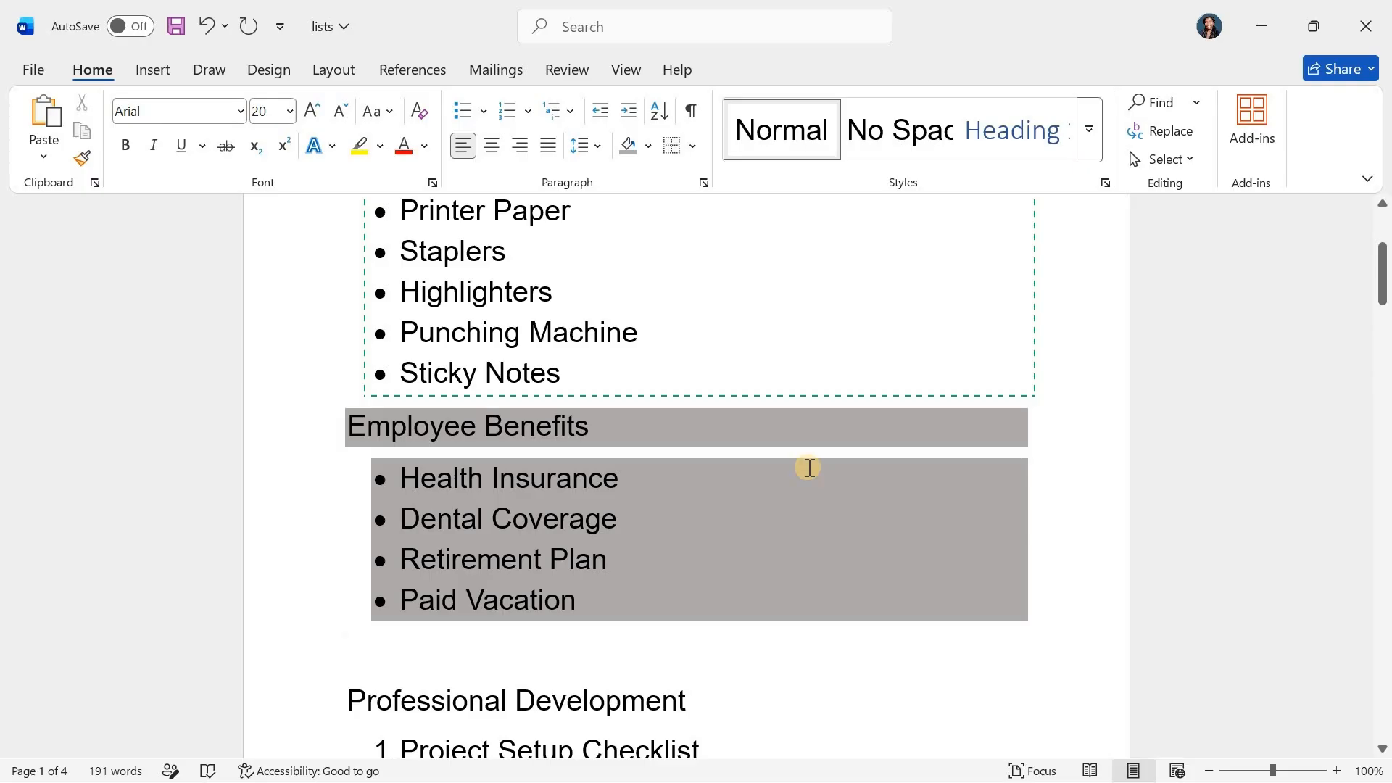
{"action": "scroll", "coordinate": [810, 468], "scroll_direction": "up", "scroll_amount": 3}
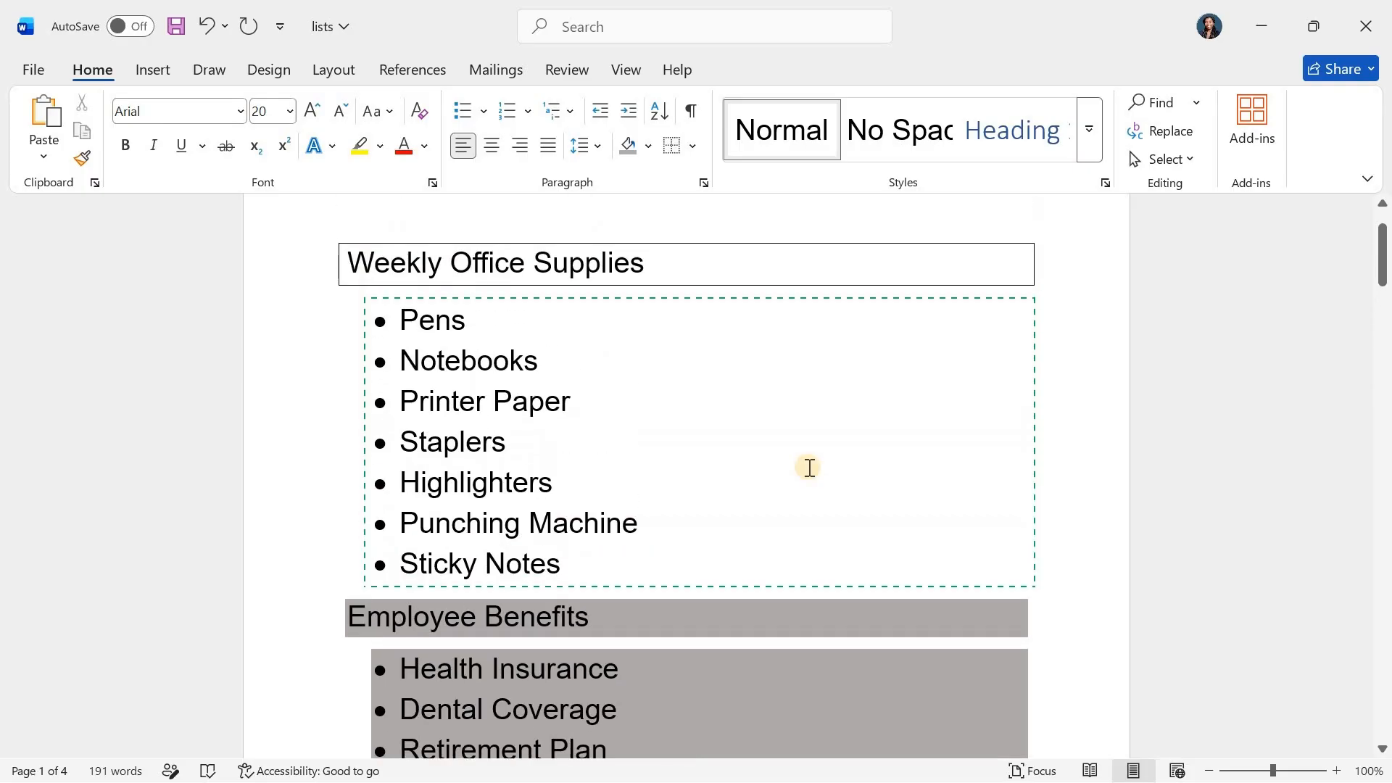